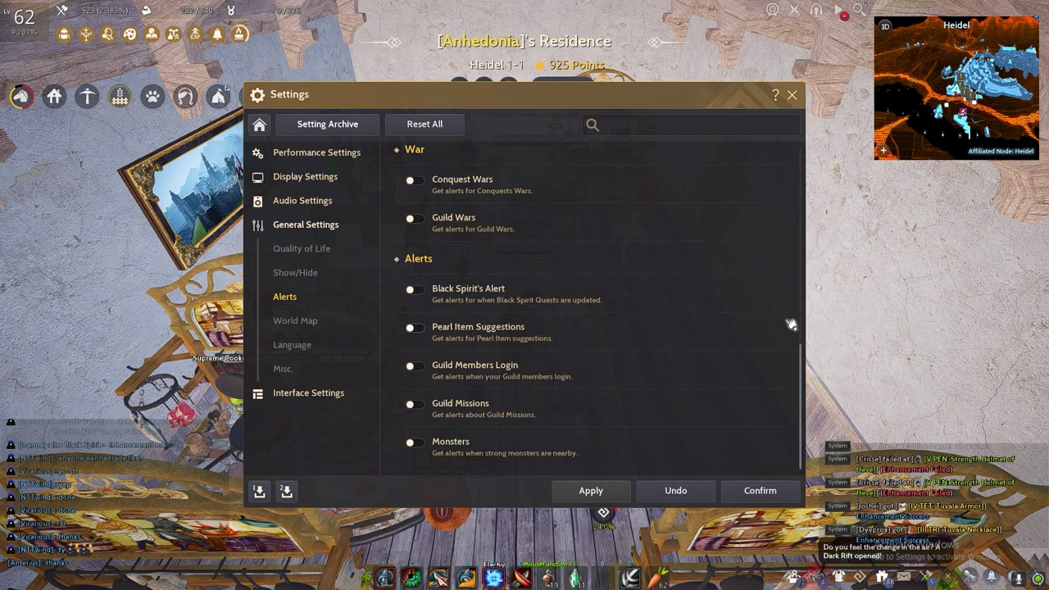
scroll(773, 407, "up", 5)
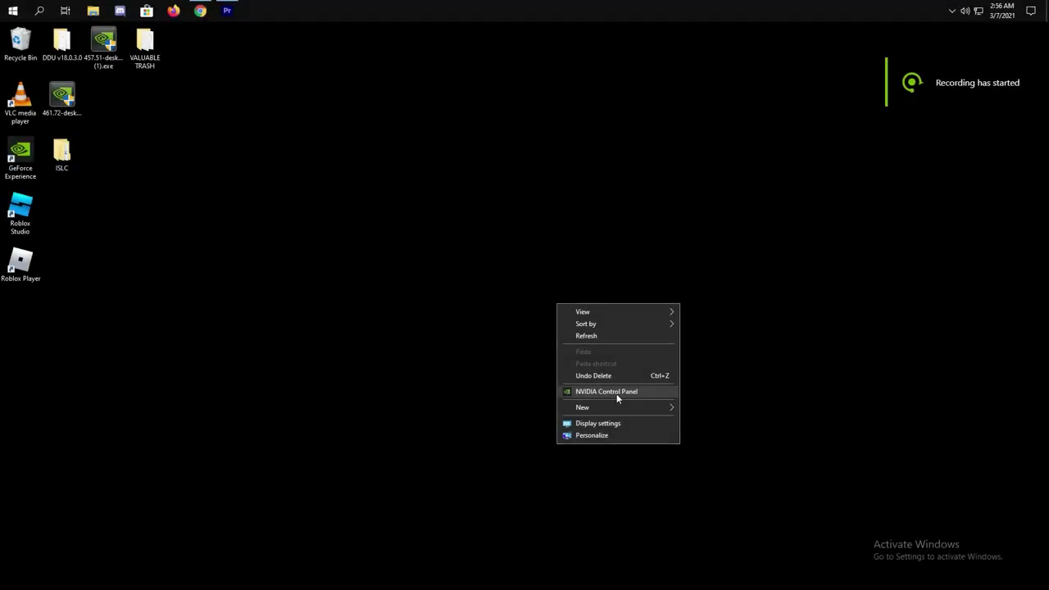
Step: Open NVIDIA Control Panel's Manage 3D settings and set Low Latency Mode to Off in the global settings
left_click(616, 392)
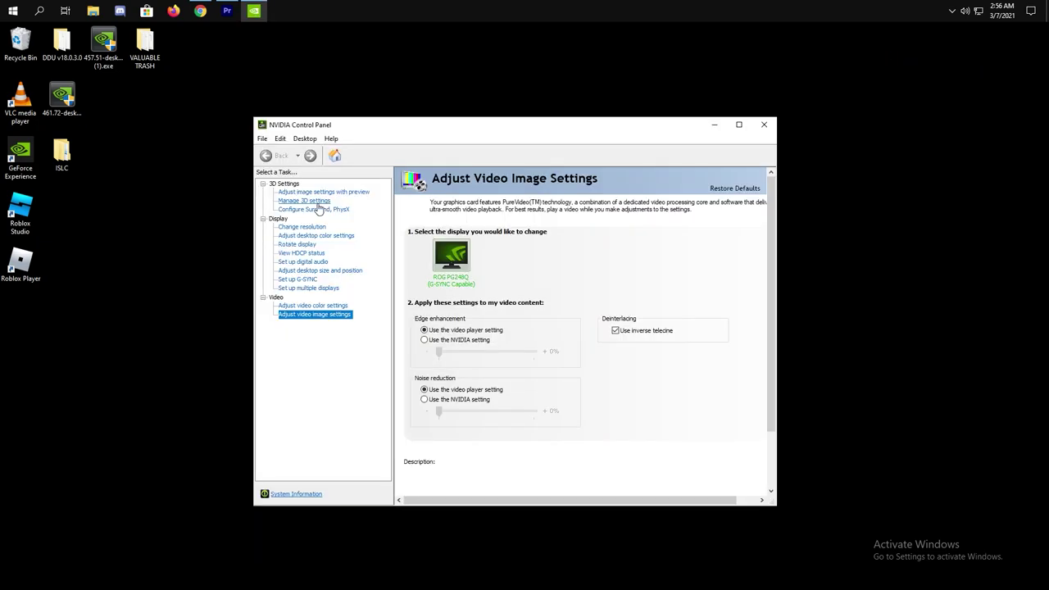
left_click(316, 203)
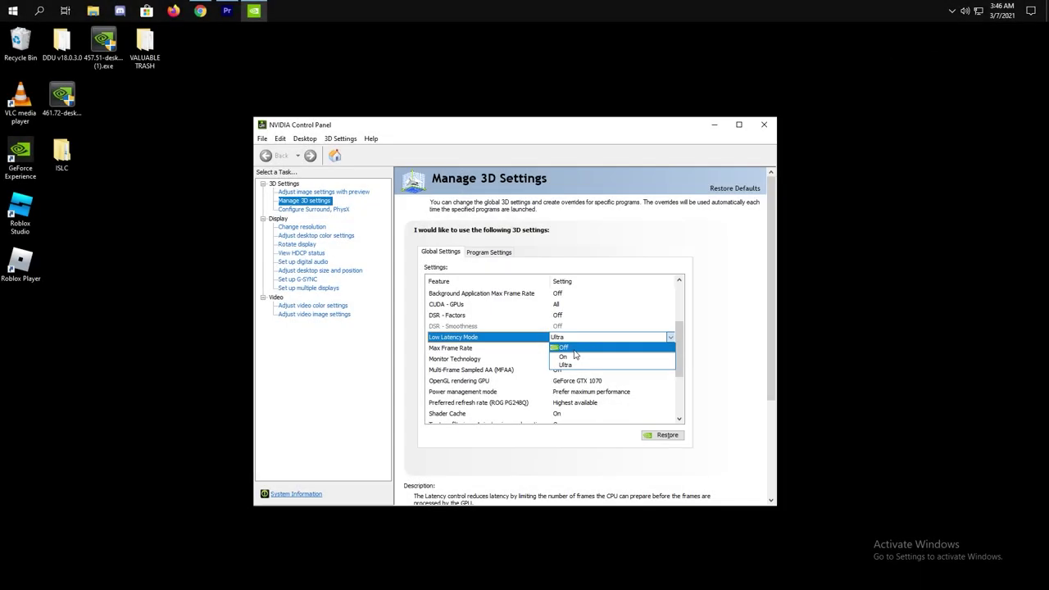
left_click(631, 347)
scroll(579, 369, "up", 3)
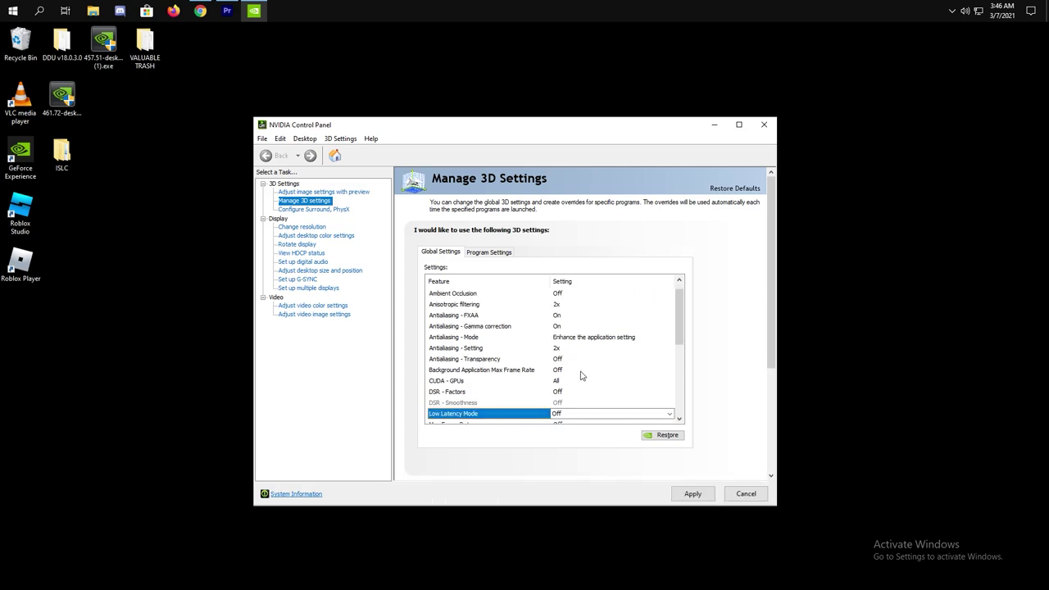
Step: Set Vertical sync to Off in the global 3D settings and review the rest of the feature list
left_click_drag(677, 344, 693, 415)
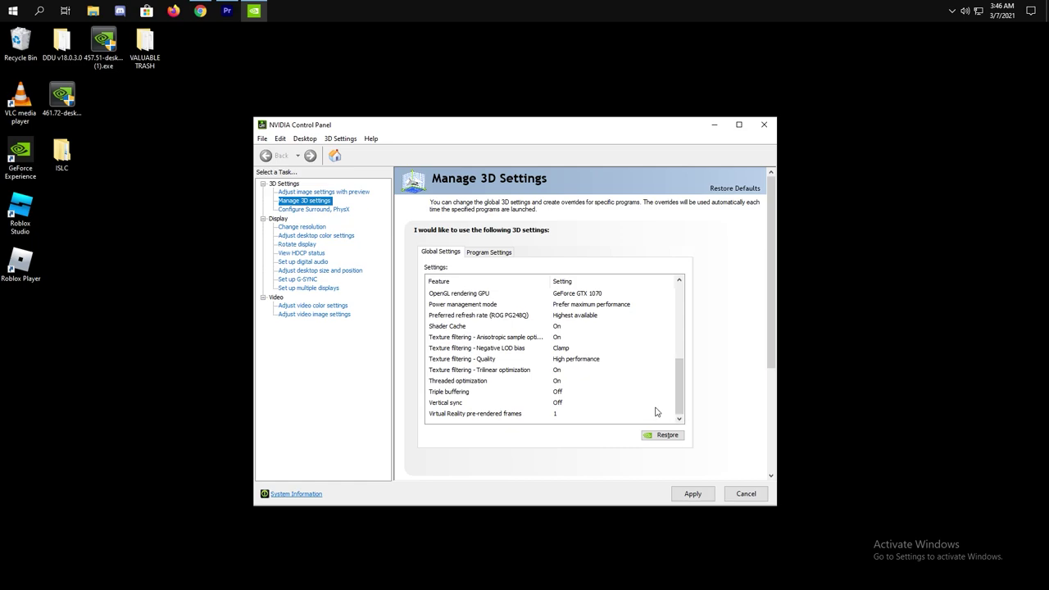
left_click(564, 404)
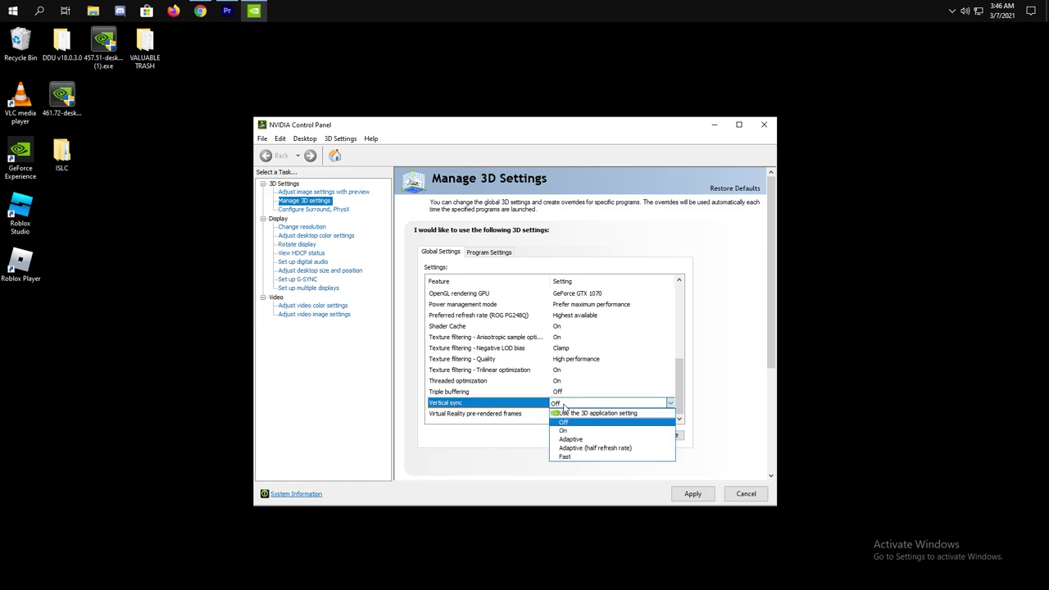
left_click(567, 422)
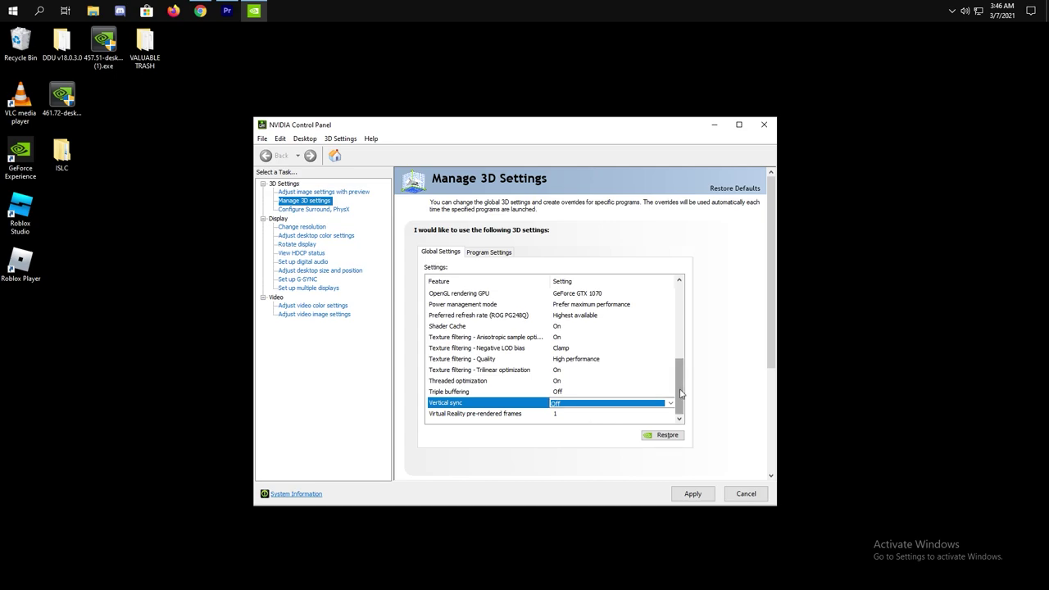
left_click_drag(680, 393, 680, 308)
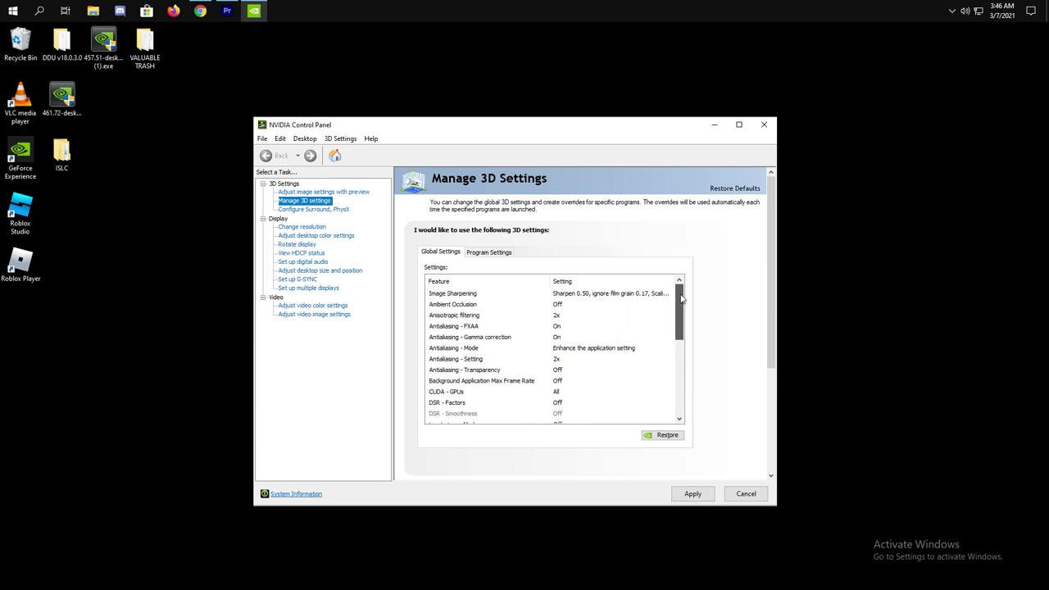
left_click_drag(681, 304, 731, 400)
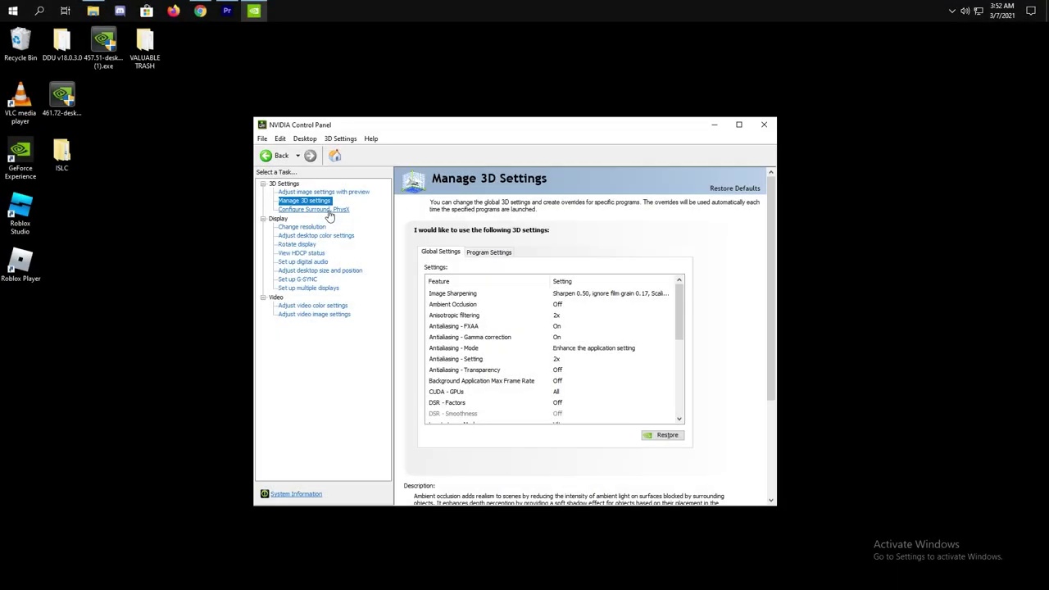
Step: Set the PhysX processor to GeForce GTX 1070 under Configure Surround, PhysX
left_click(328, 210)
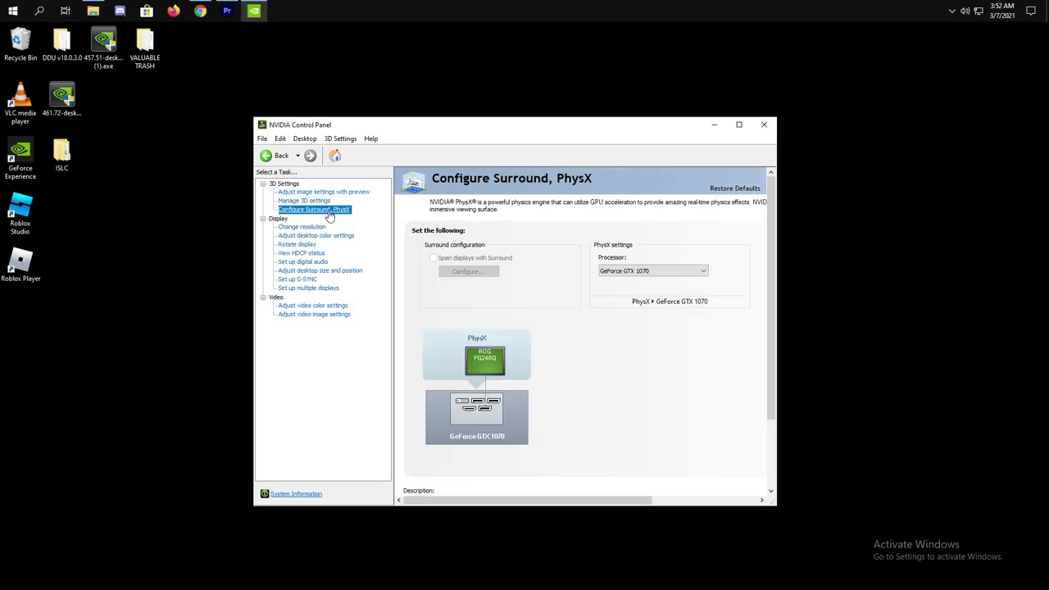
left_click(676, 276)
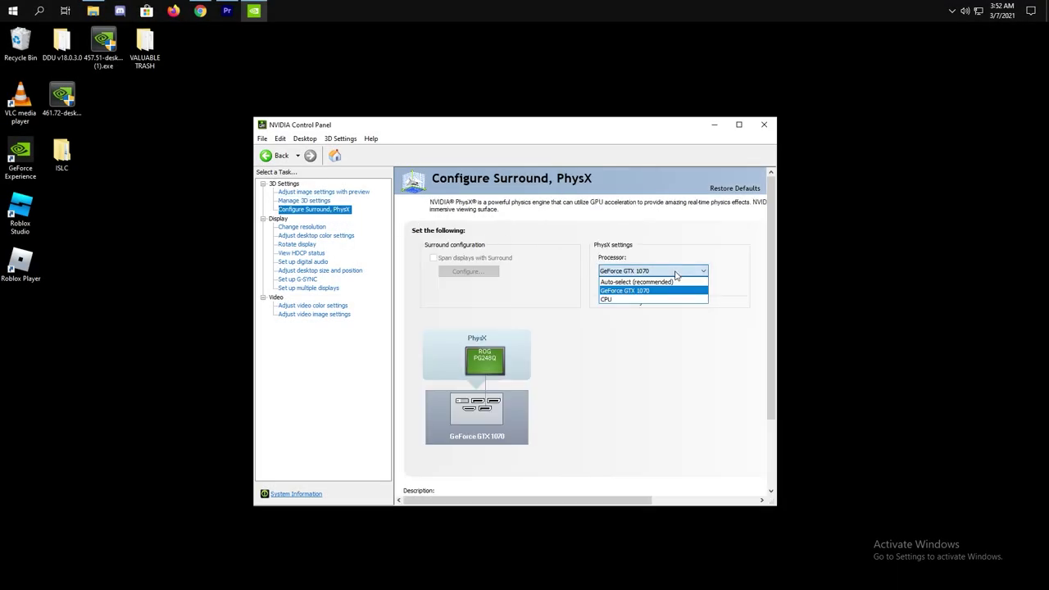
left_click(659, 291)
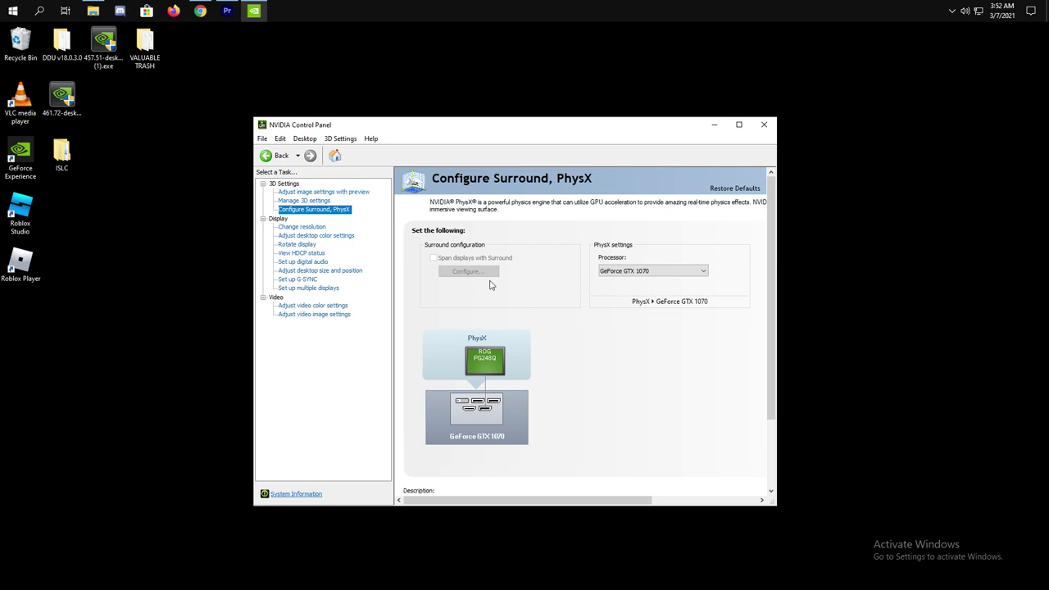
Step: Open the Set up G-SYNC page and review its options
left_click(308, 281)
left_click(434, 245)
left_click(435, 245)
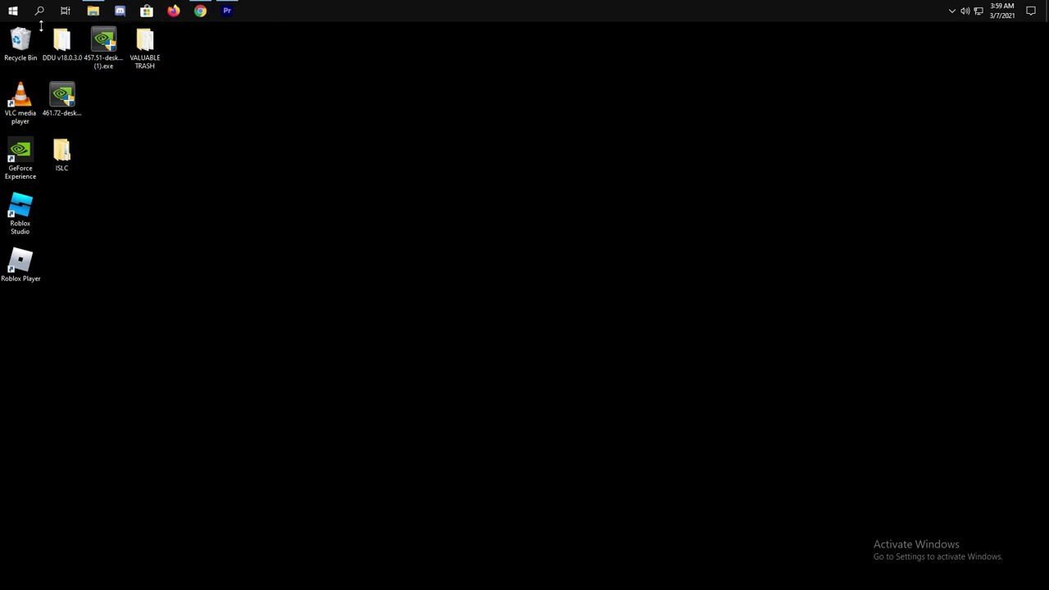
Step: Search Windows for "services" and switch to the Services app
left_click(10, 10)
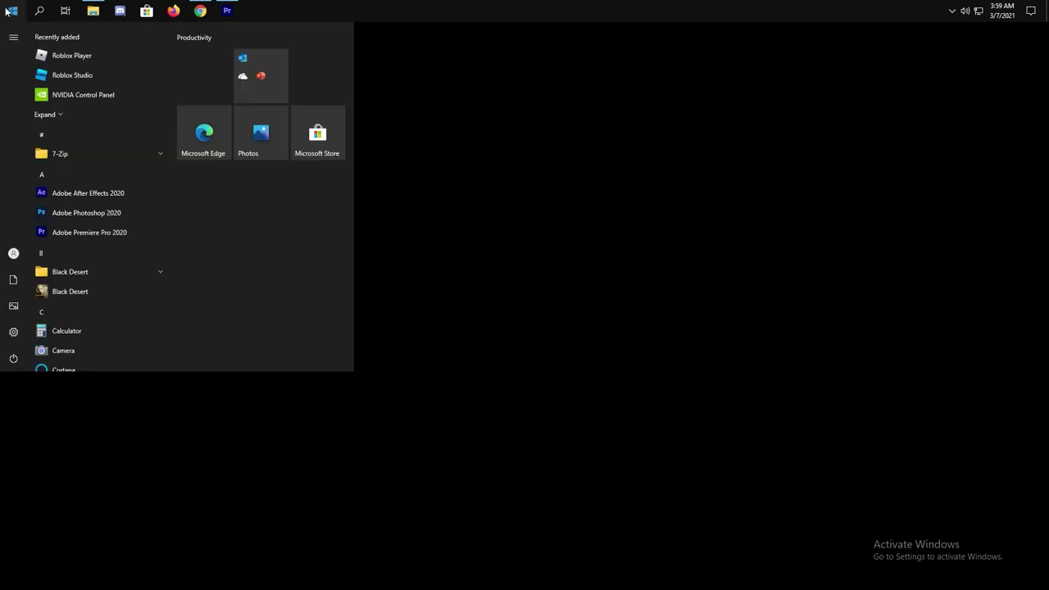
type("services")
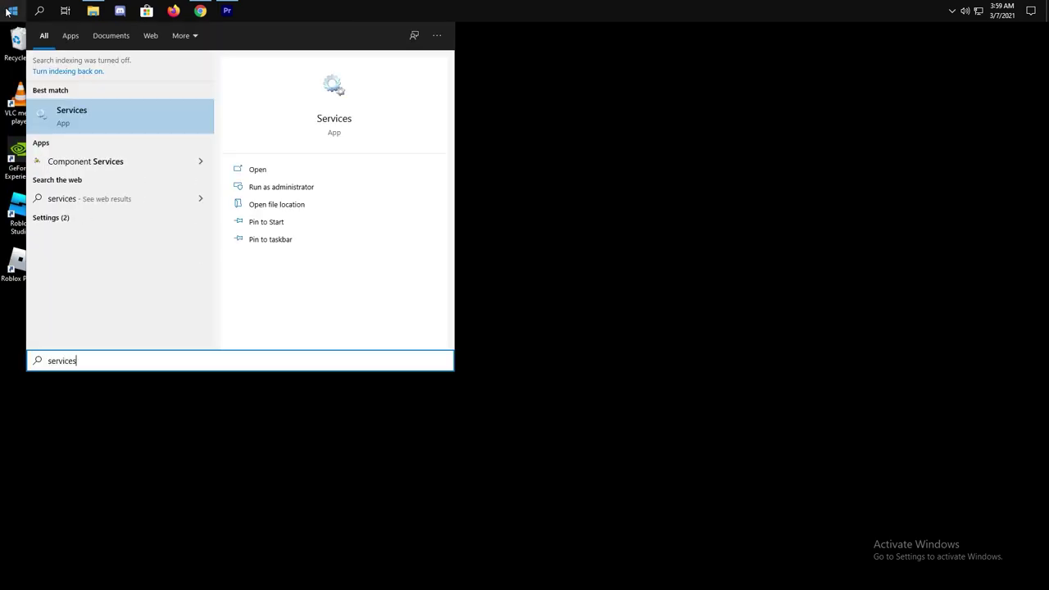
left_click(161, 127)
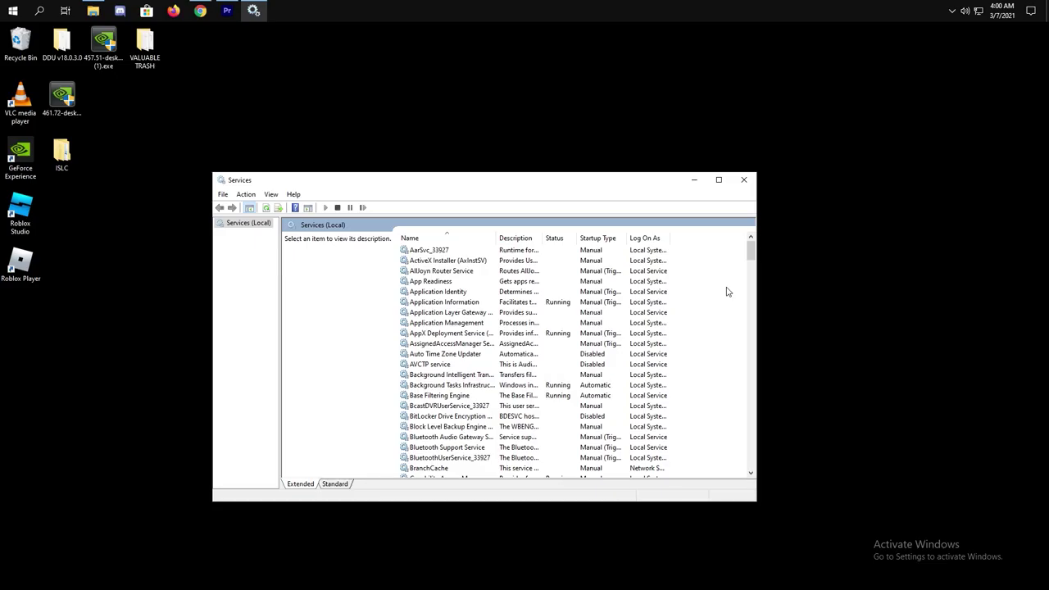
Step: Set the Windows Update service's startup type to Disabled and apply the change
key("w")
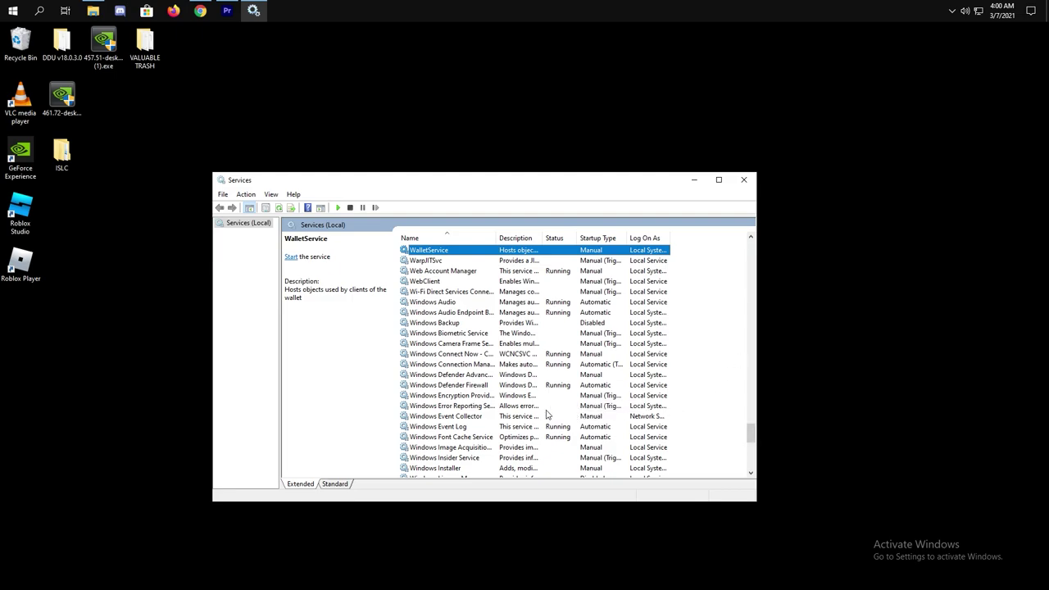
scroll(504, 399, "down", 6)
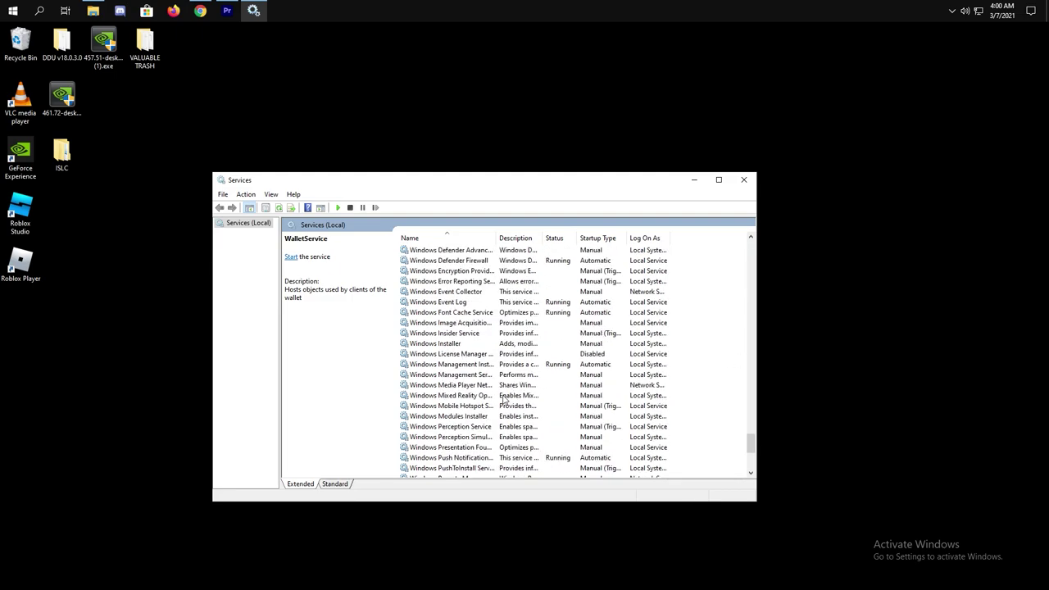
scroll(516, 413, "down", 1)
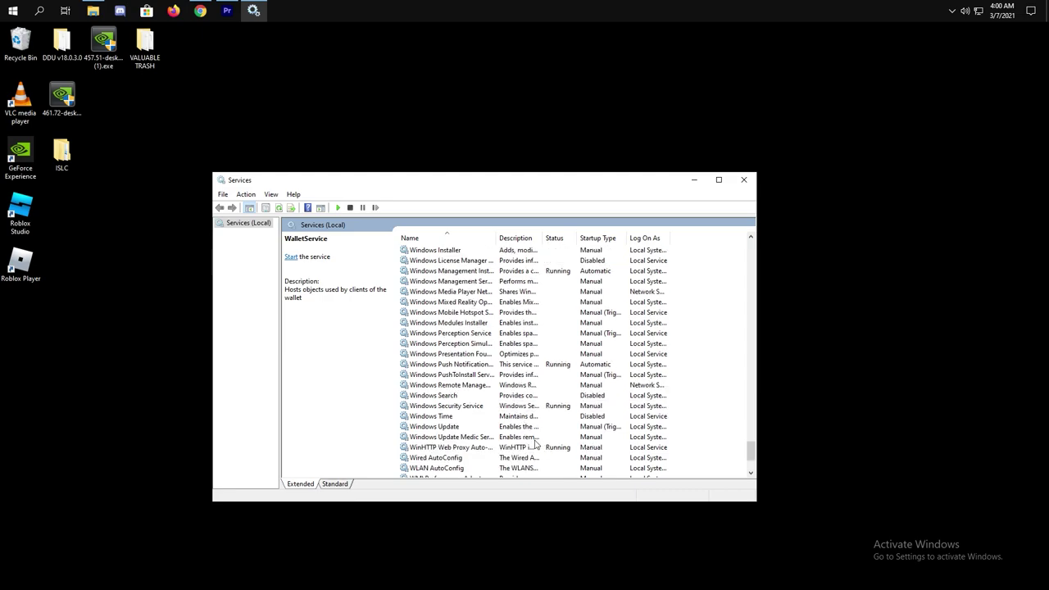
double_click(575, 427)
left_click(506, 331)
left_click(478, 363)
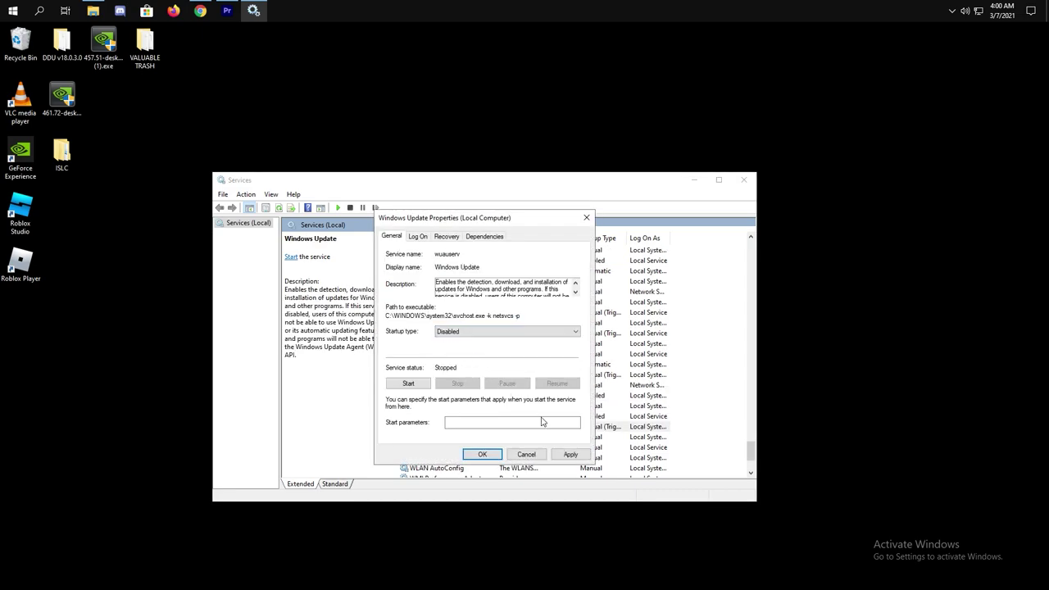
left_click(569, 453)
left_click(501, 456)
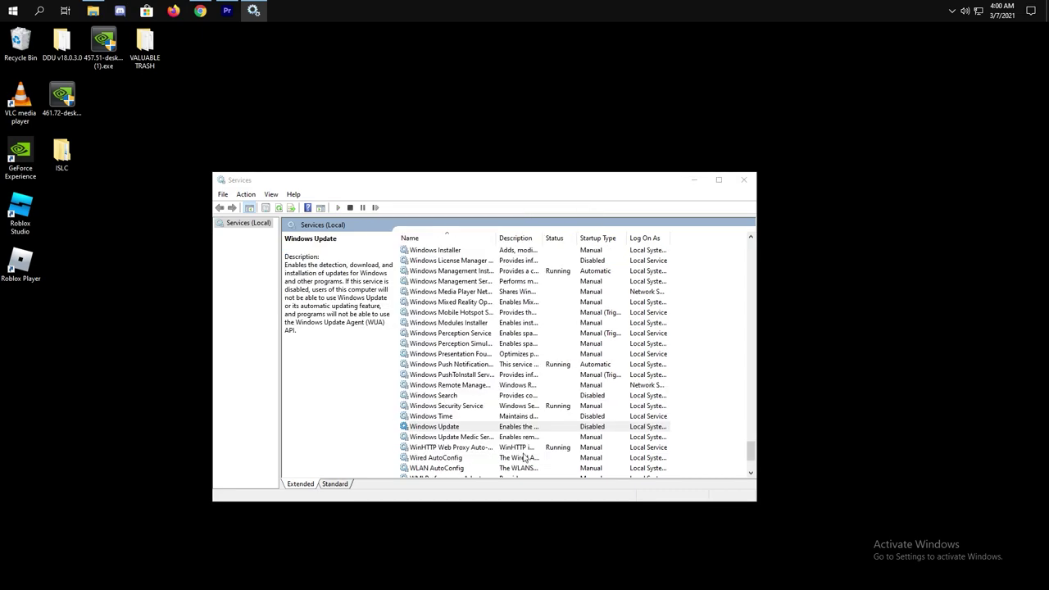
Step: Examine the Diagnostic Execution Service and Diagnostic Policy Service entries, then look through the full services list for startup types
key("d")
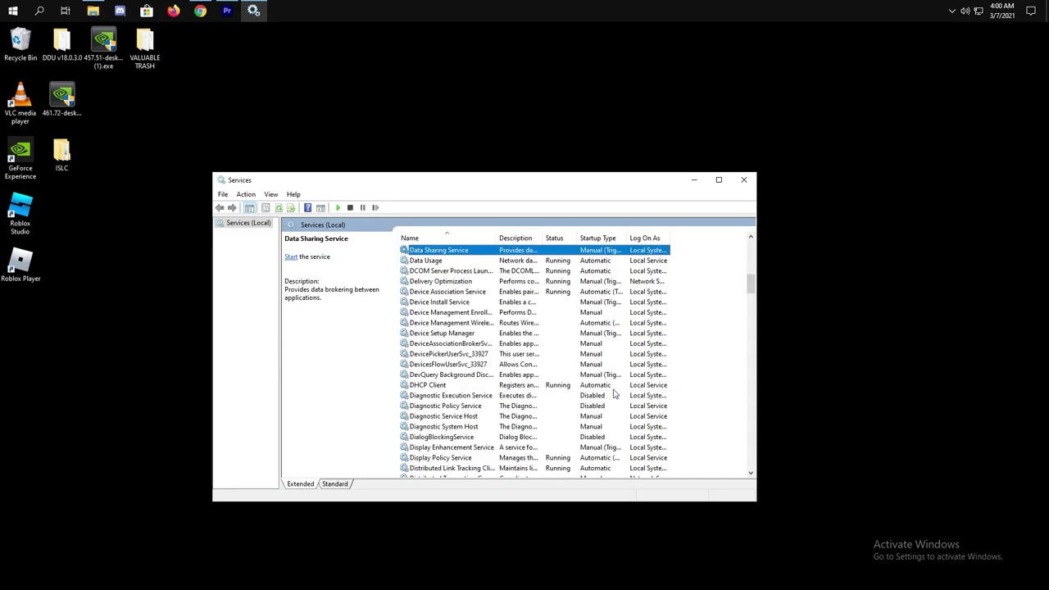
left_click(541, 397)
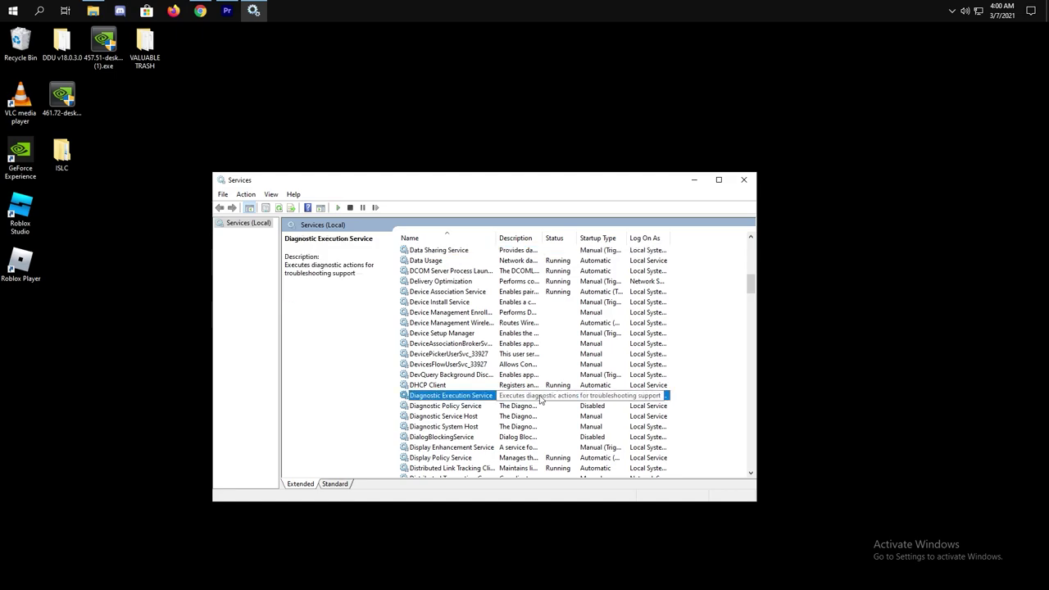
left_click(552, 407)
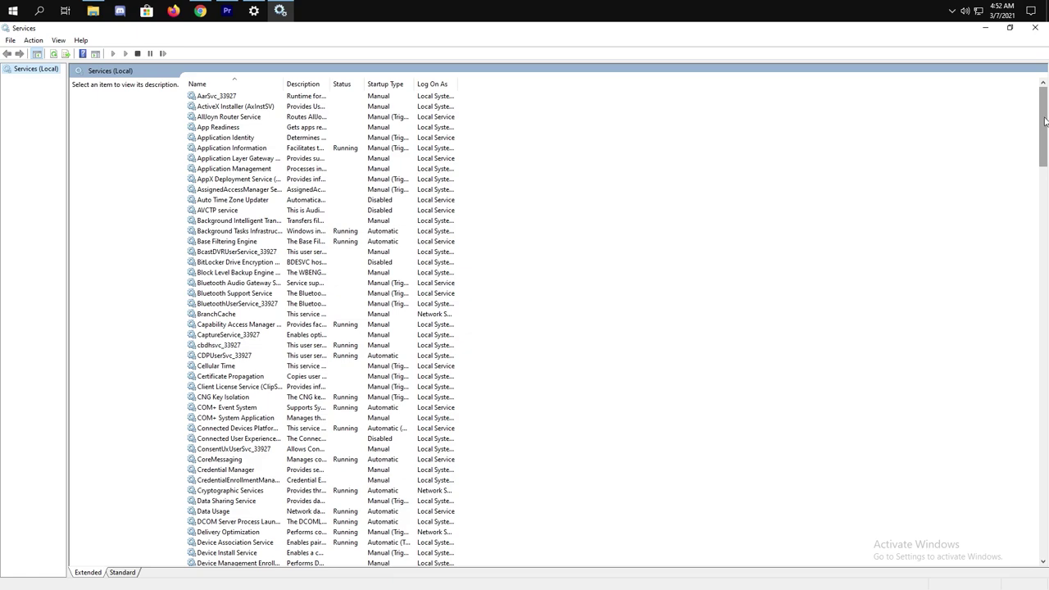
left_click_drag(1044, 121, 1032, 515)
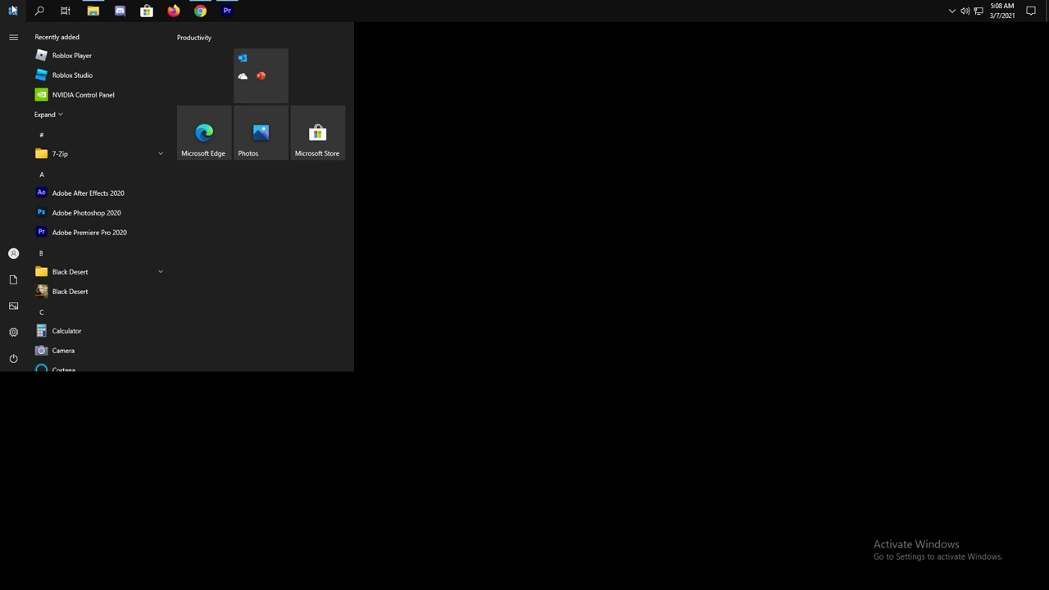
Step: Search Windows for "power", open the High performance plan's advanced power settings, and apply them
type("power")
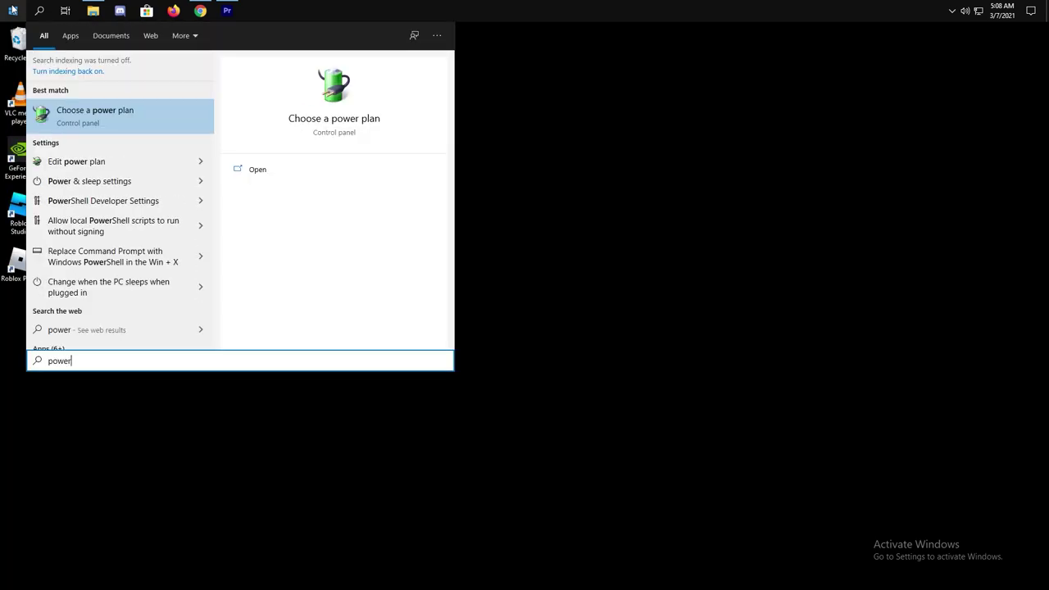
left_click(113, 128)
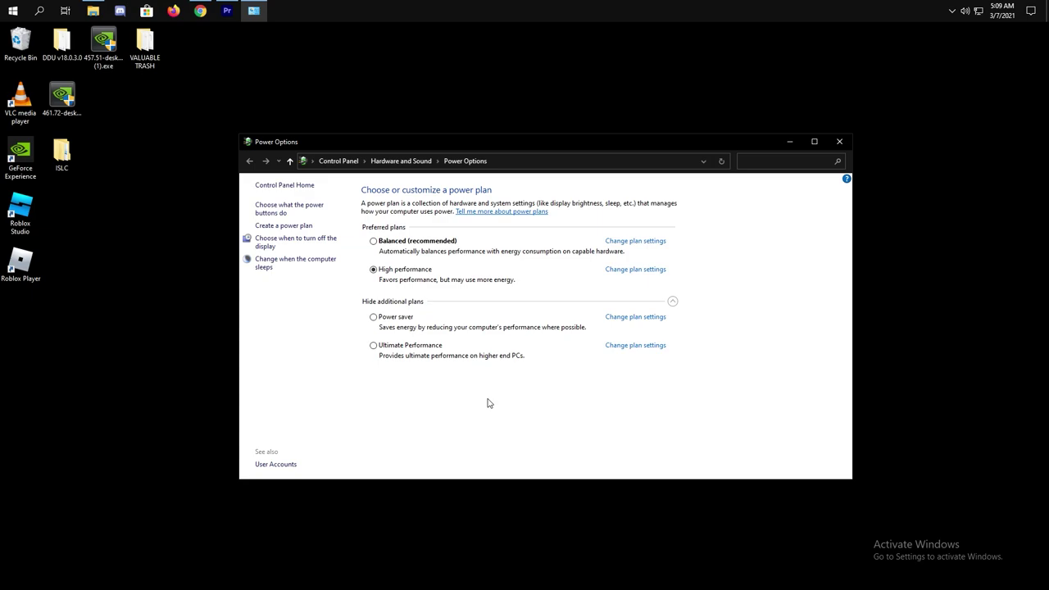
left_click(374, 241)
left_click(629, 271)
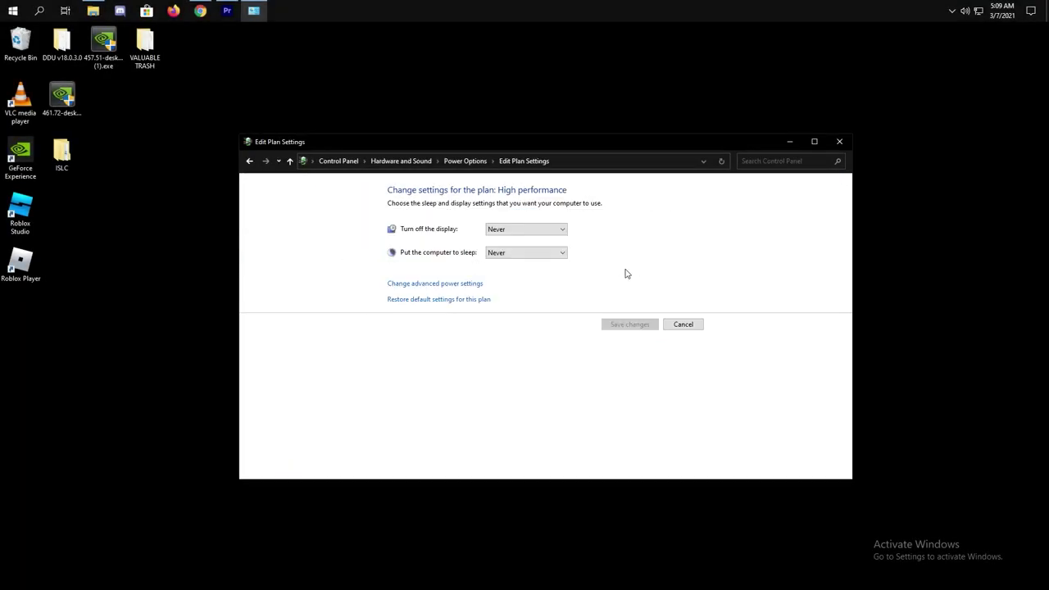
left_click(445, 284)
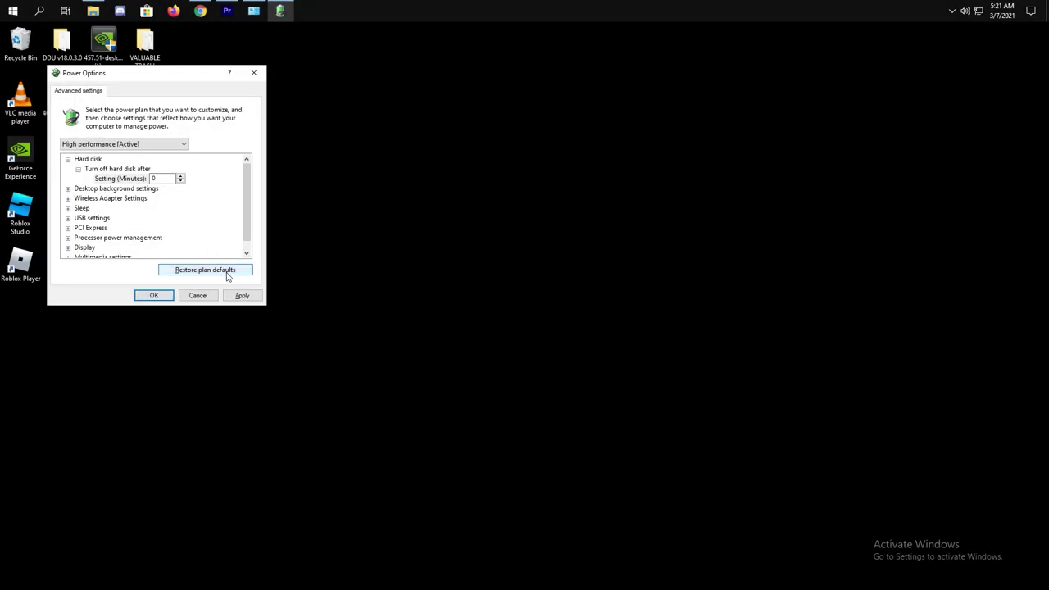
left_click(242, 295)
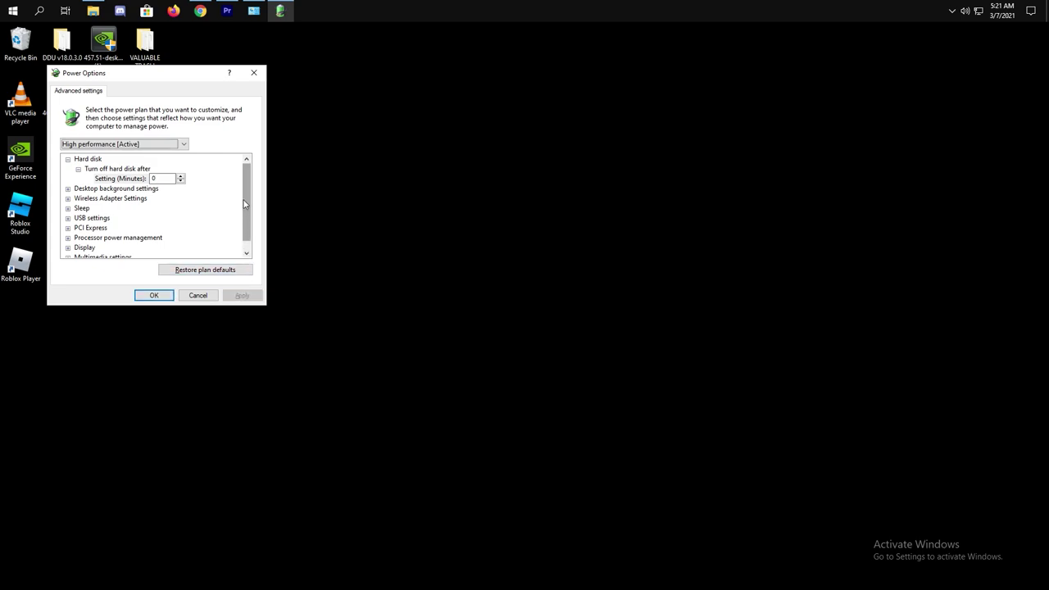
Step: Open the minimum and maximum processor state values under Processor power management to check their percentages
scroll(237, 203, "down", 1)
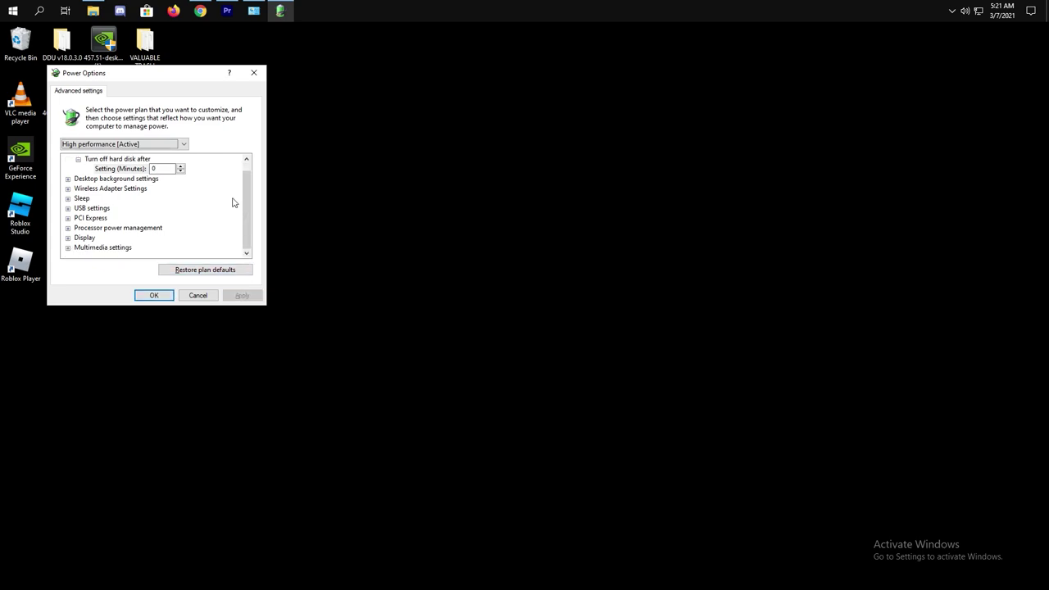
left_click(69, 229)
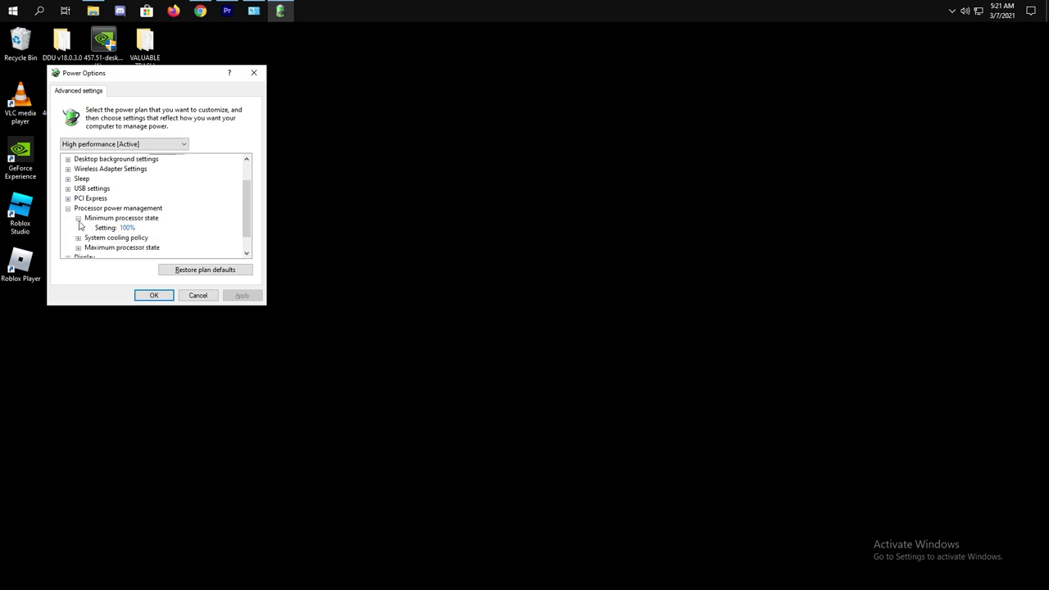
left_click(133, 231)
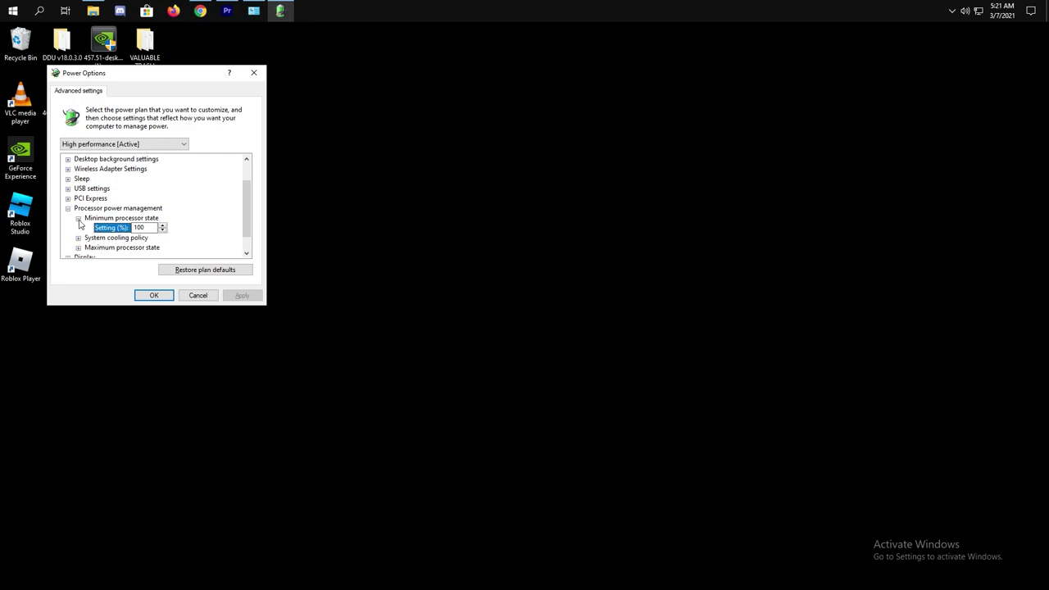
left_click(79, 220)
left_click(79, 237)
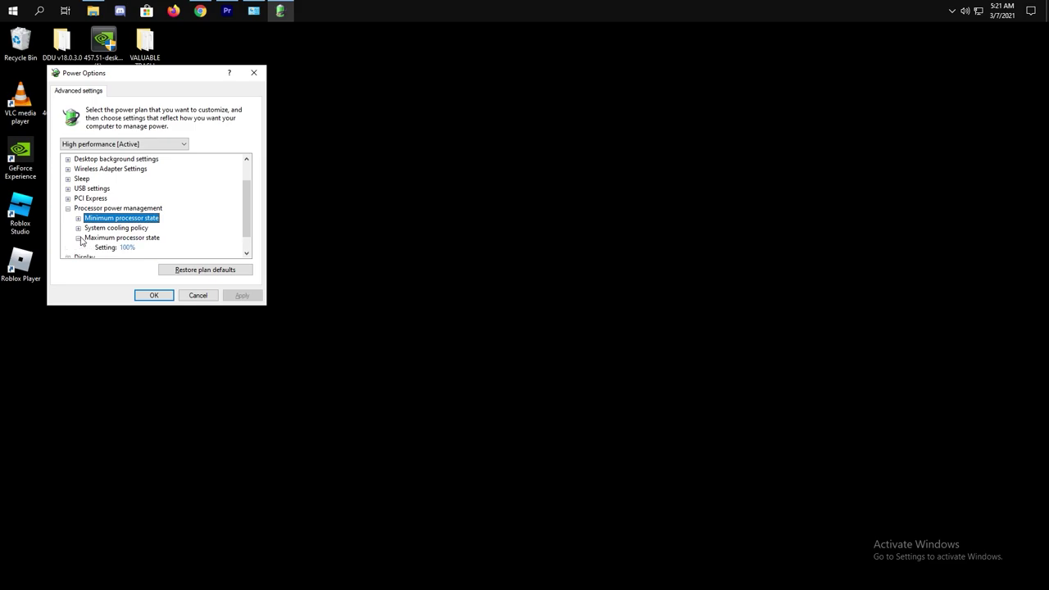
left_click(129, 248)
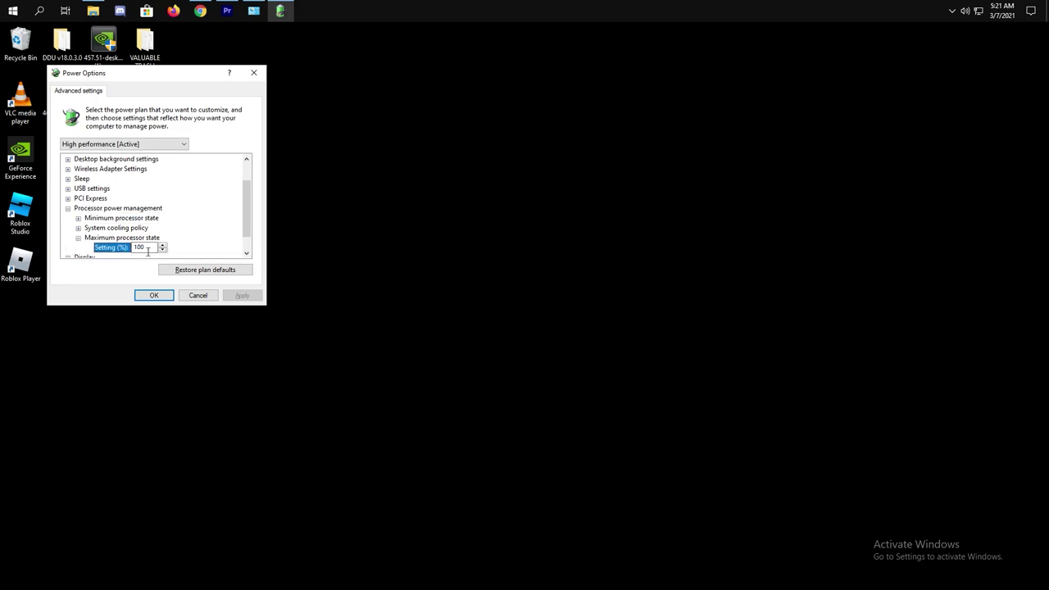
Step: Accept the High performance plan's advanced power settings and close the power options
left_click(154, 295)
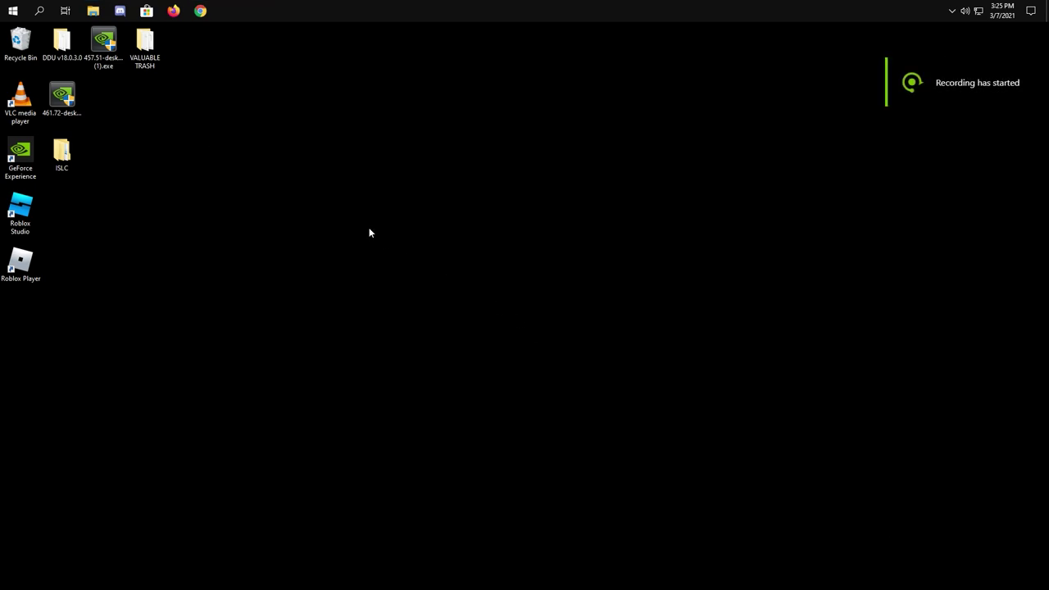
Step: Open the Temp folder by running %temp% and delete all of its contents
right_click(13, 11)
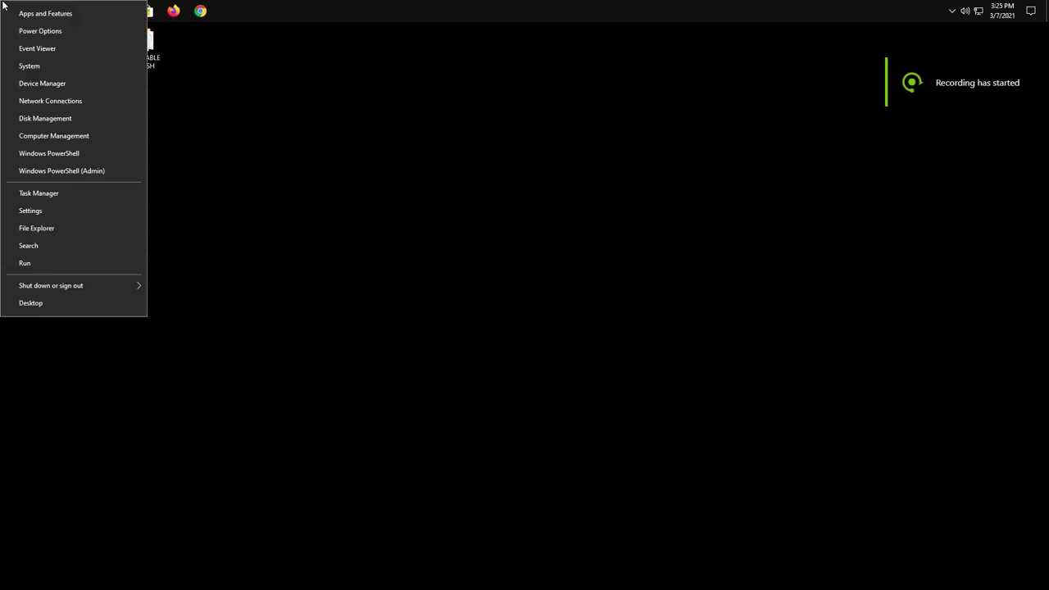
left_click(67, 261)
type("%temp%")
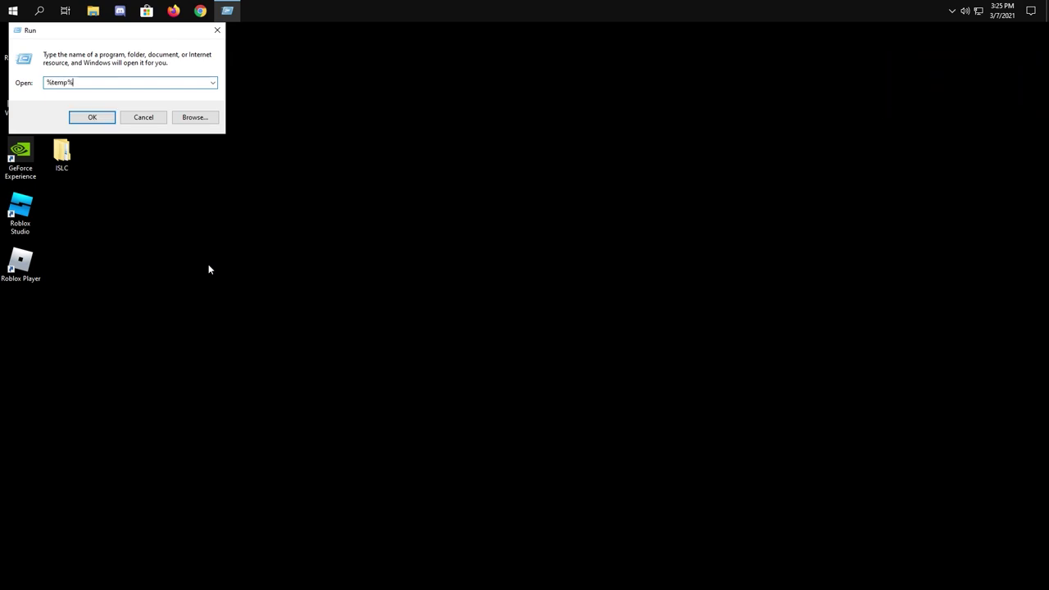
key("Return")
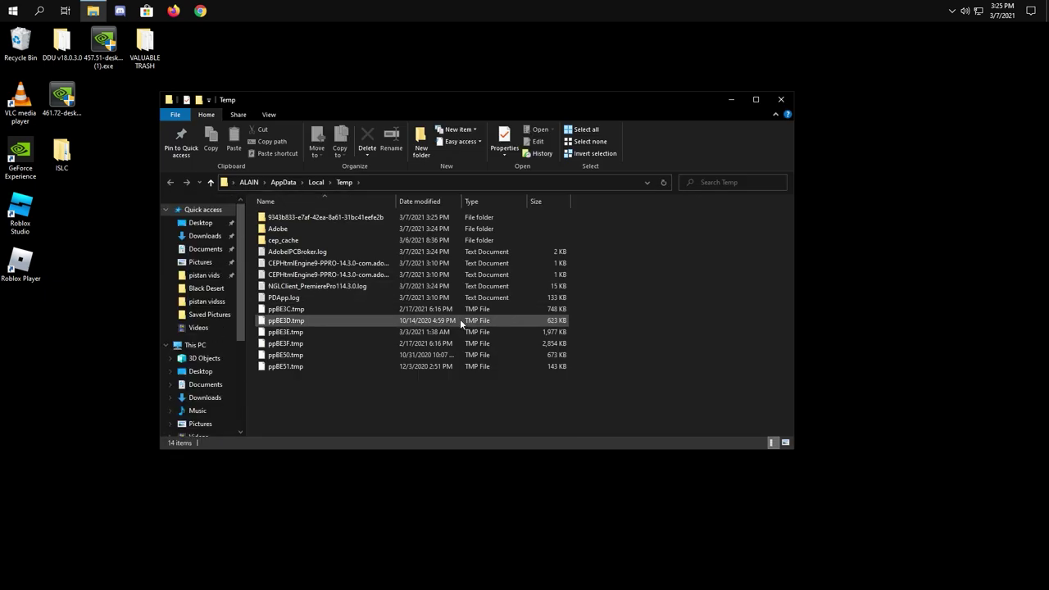
key("ctrl+a")
right_click(386, 275)
left_click(425, 412)
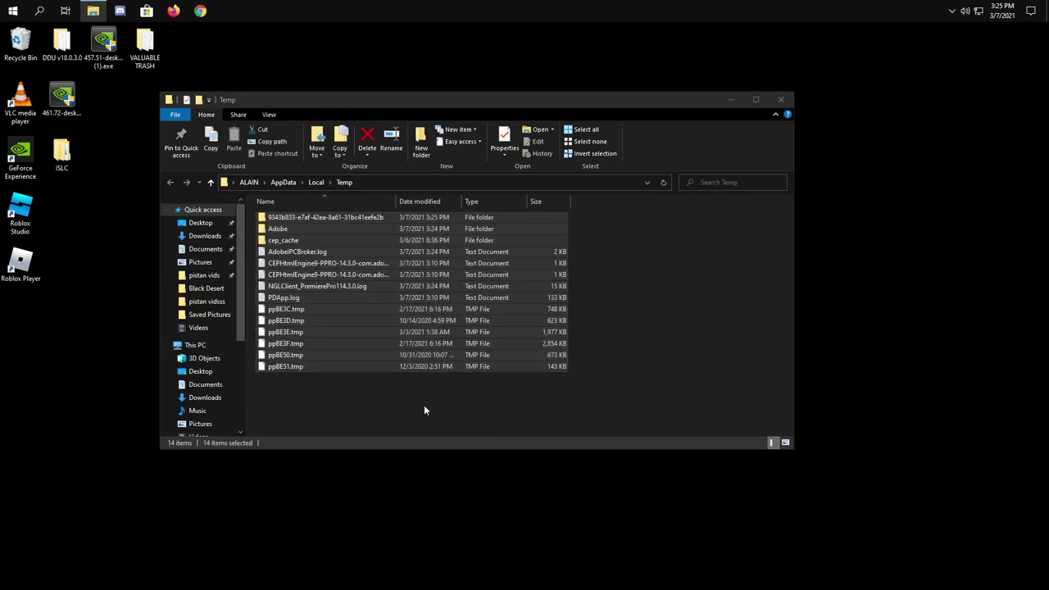
left_click(230, 283)
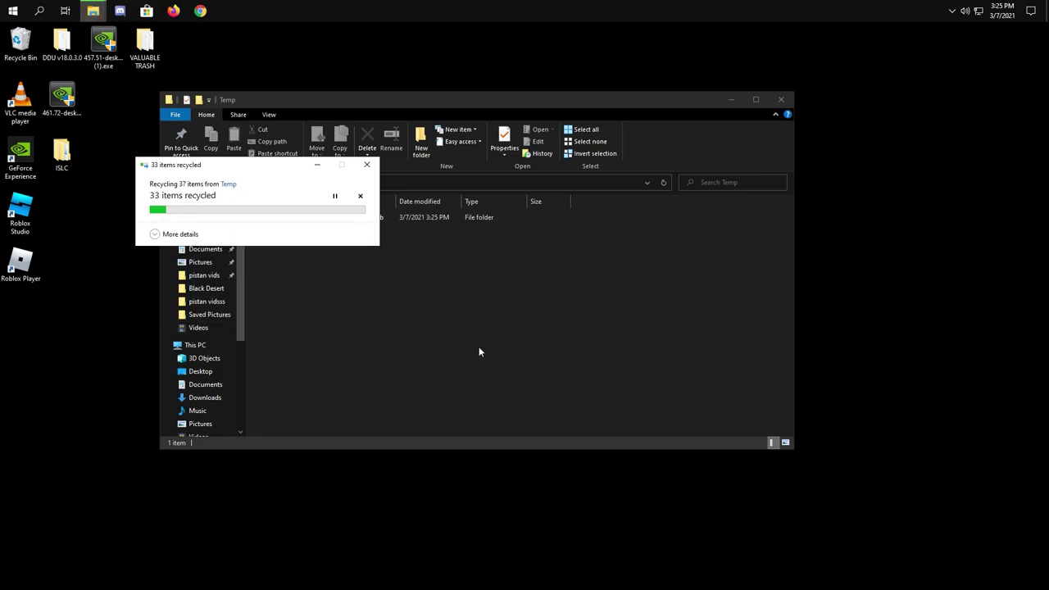
left_click(284, 281)
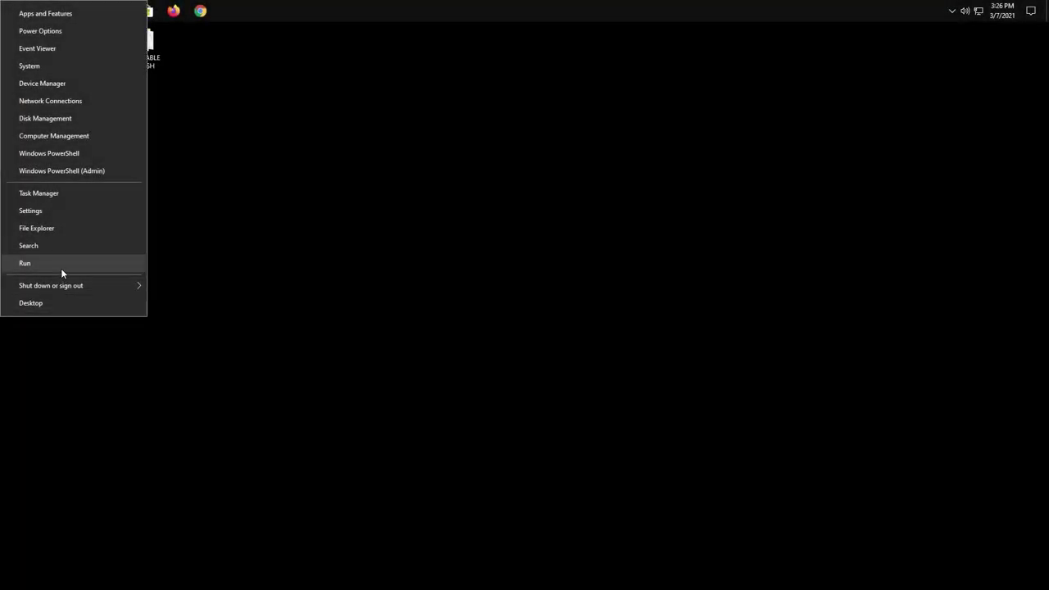
Step: Open the Windows Prefetch folder by running prefetch, delete all of its files while skipping the one in use, and close the folder
left_click(60, 267)
type("prefetch")
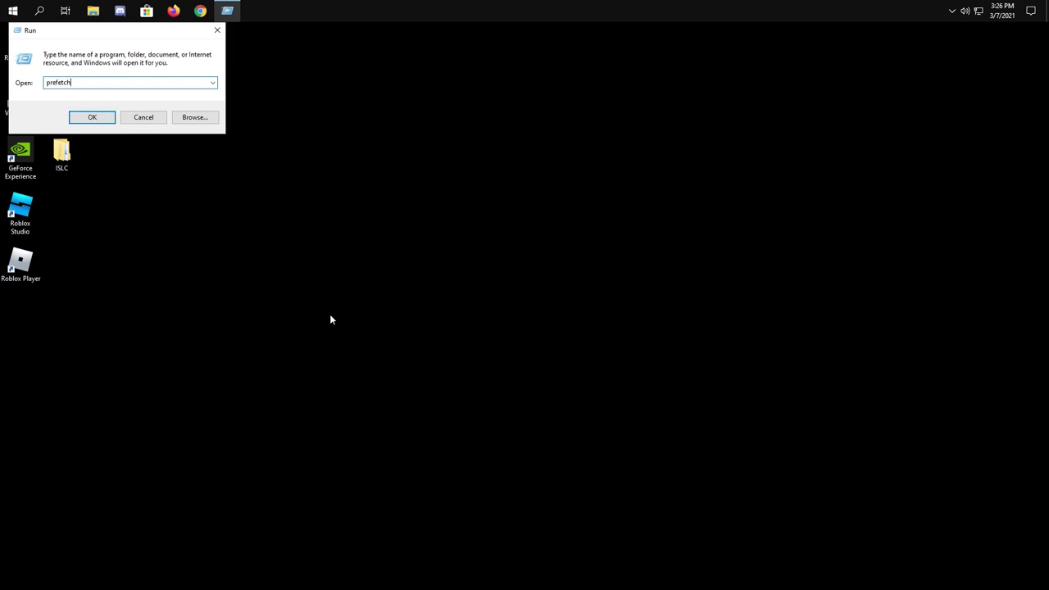
key("Return")
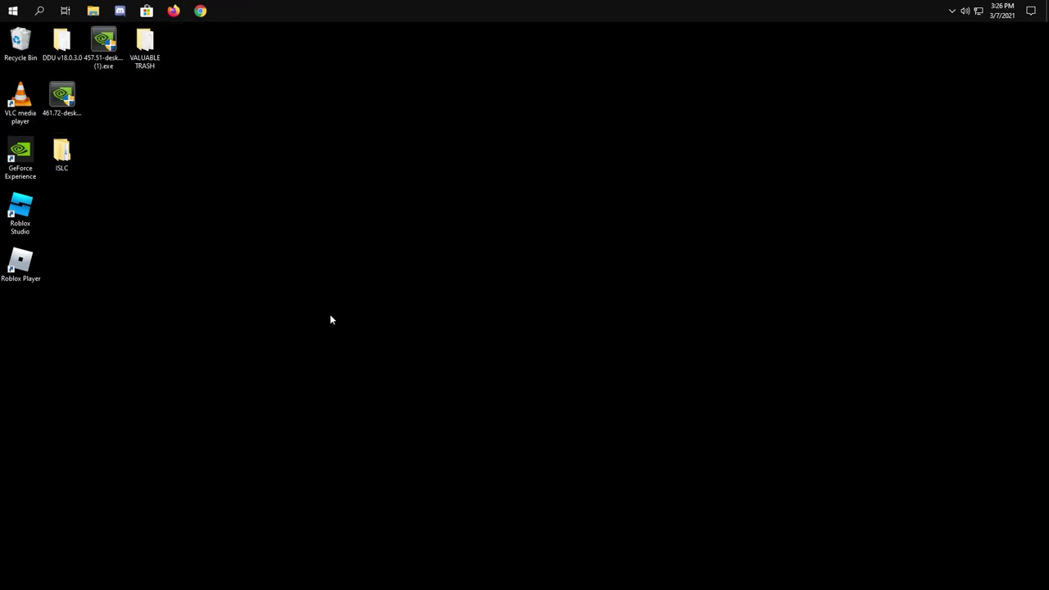
left_click(538, 326)
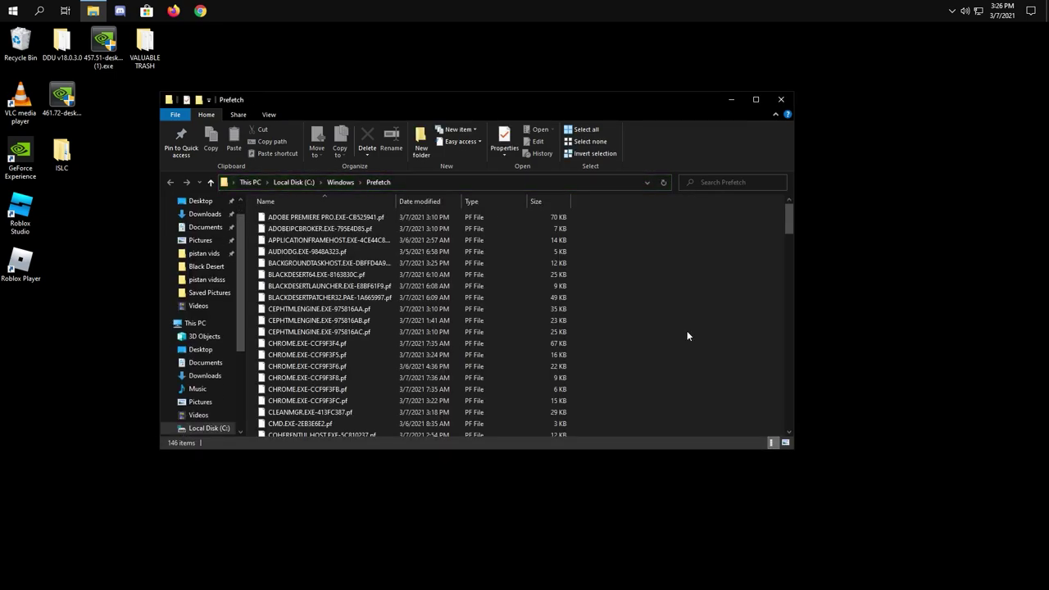
key("ctrl+a")
right_click(437, 318)
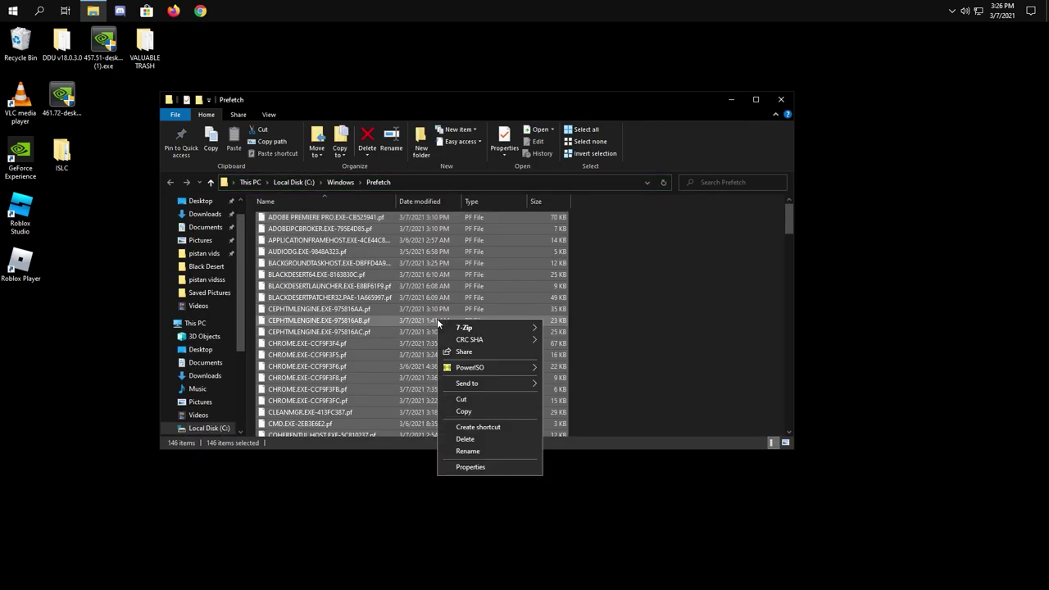
left_click(490, 438)
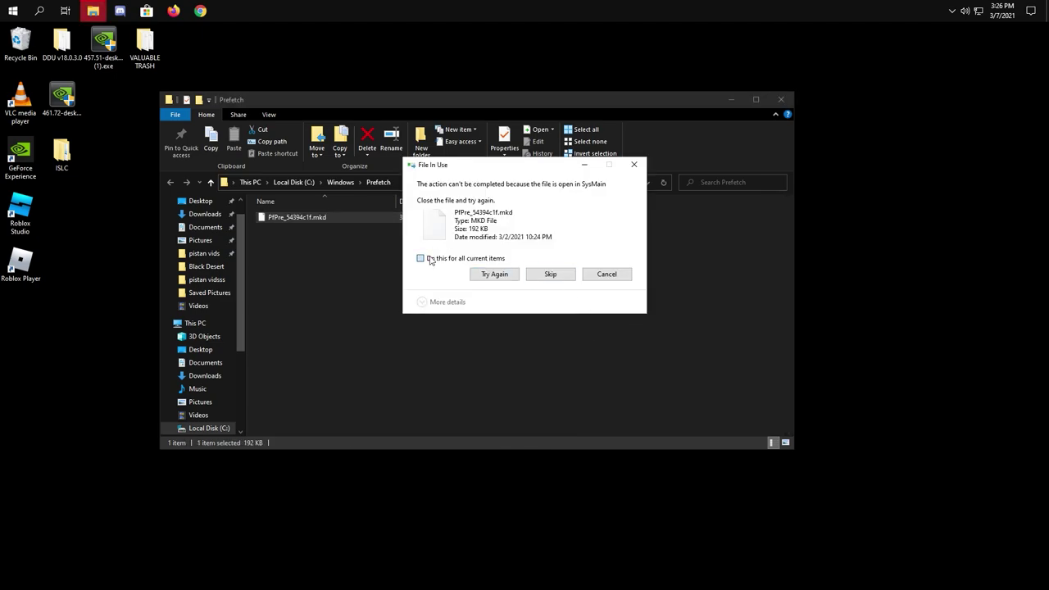
left_click(550, 273)
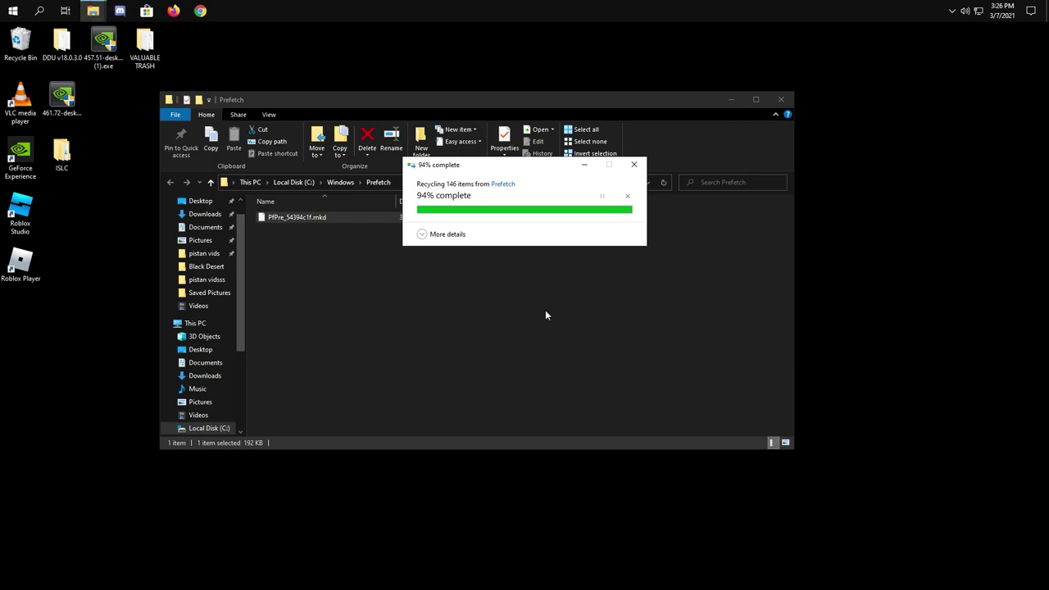
left_click(781, 100)
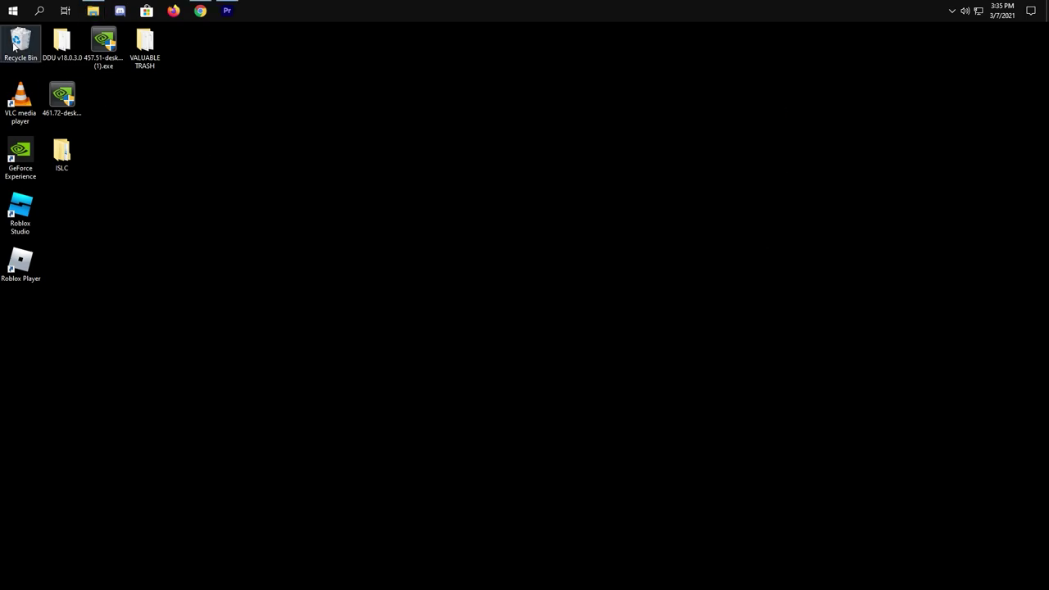
Step: Empty the Recycle Bin permanently, granting administrator permission for all current items
right_click(14, 47)
left_click(45, 64)
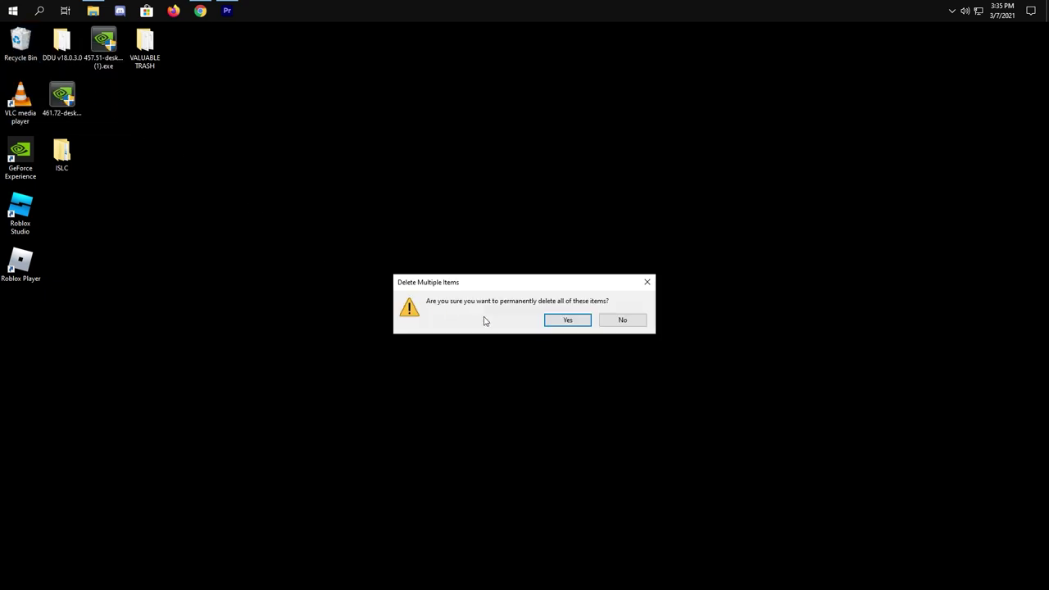
left_click(568, 320)
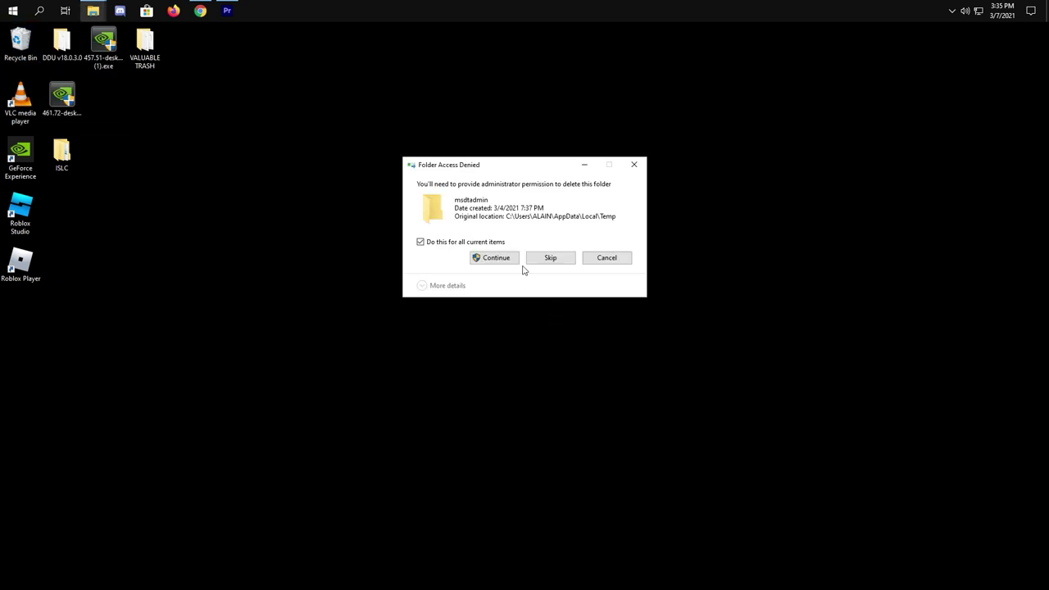
left_click(514, 260)
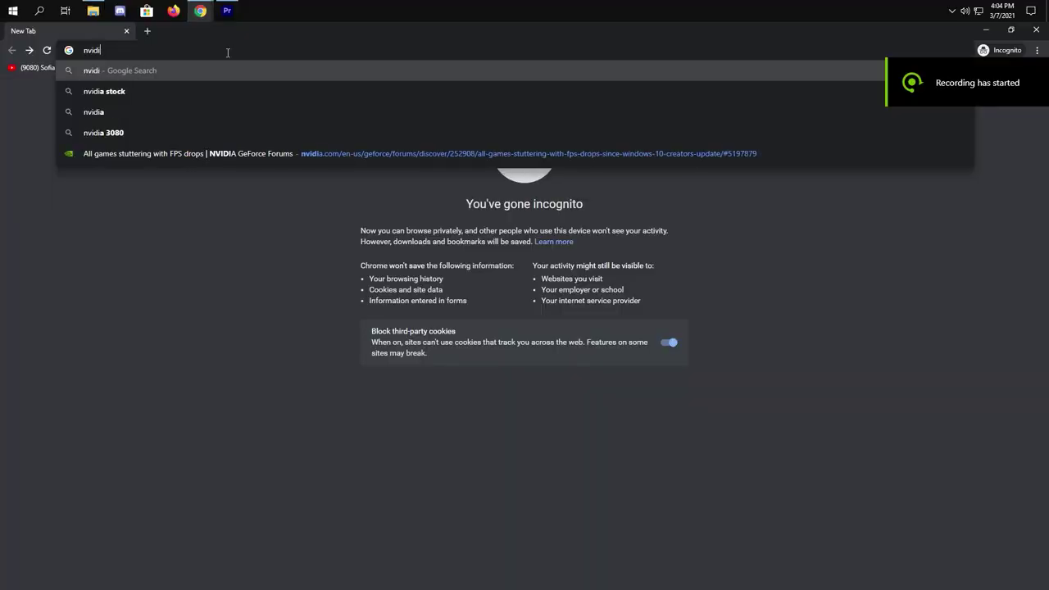
Step: Search the web in Chrome for "nvidia drivers" and open NVIDIA's driver download page
type("drivers")
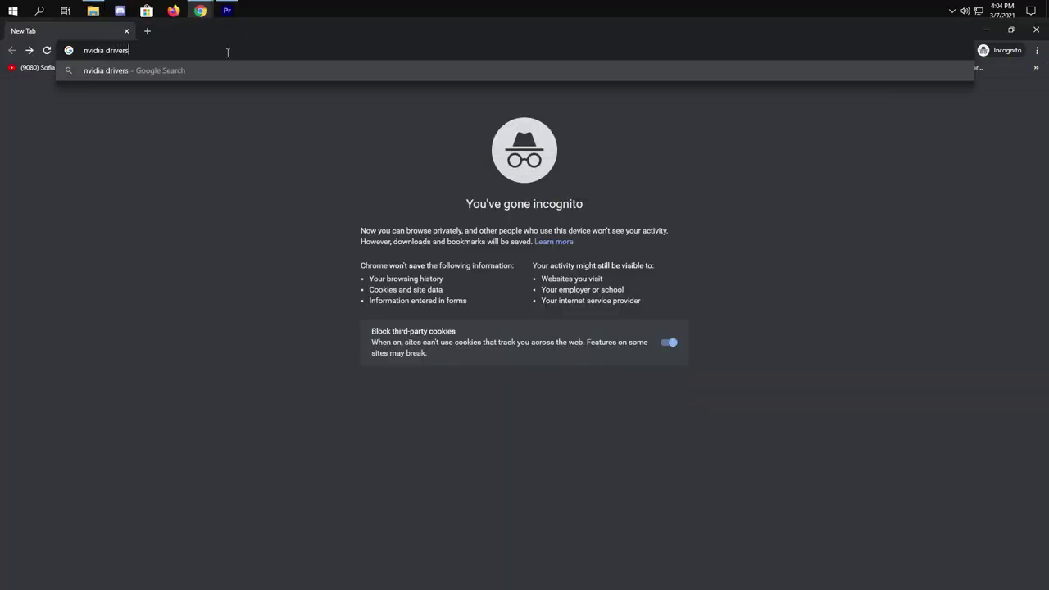
key("Return")
left_click(193, 187)
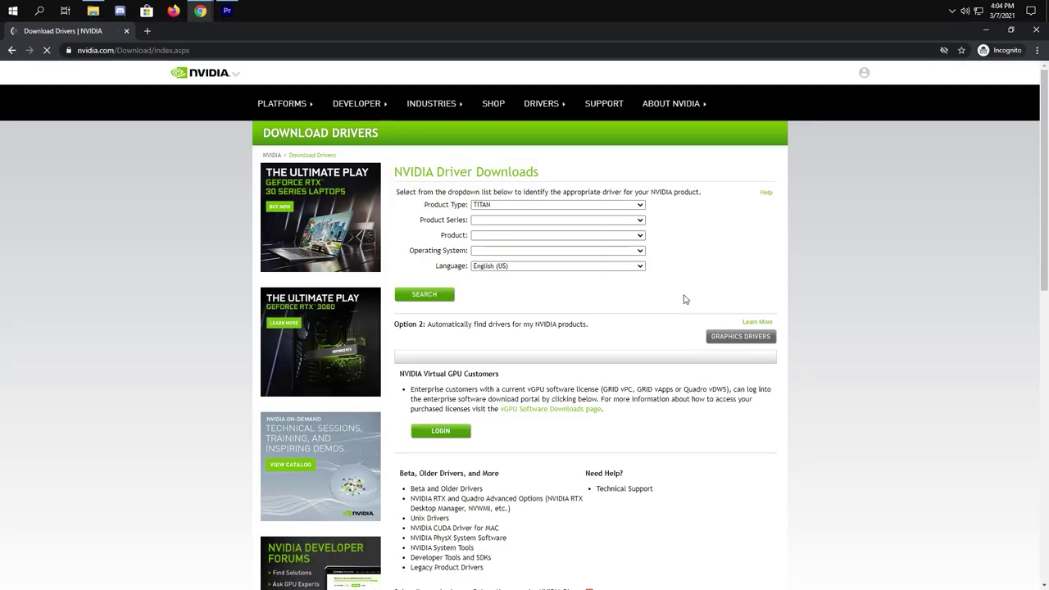
Step: Choose product type TITAN, the NVIDIA TITAN Series and the NVIDIA TITAN RTX as the driver search criteria
left_click(587, 204)
left_click(587, 213)
left_click(557, 220)
left_click(557, 226)
left_click(547, 235)
left_click(544, 242)
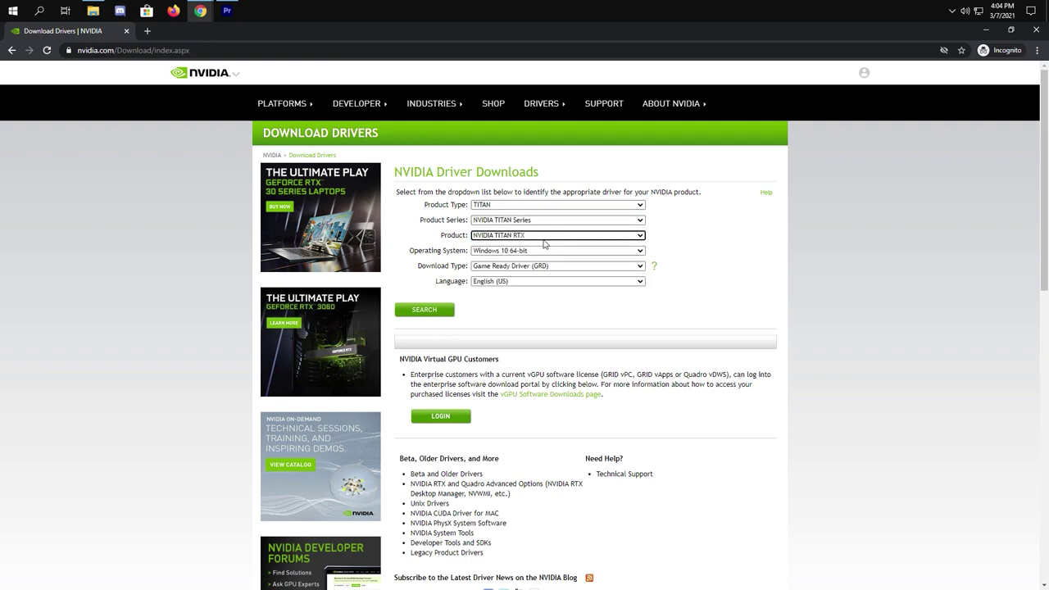
Step: Search for the matching driver and download GeForce Game Ready Driver 461.72 for Windows 10 64-bit
left_click(447, 311)
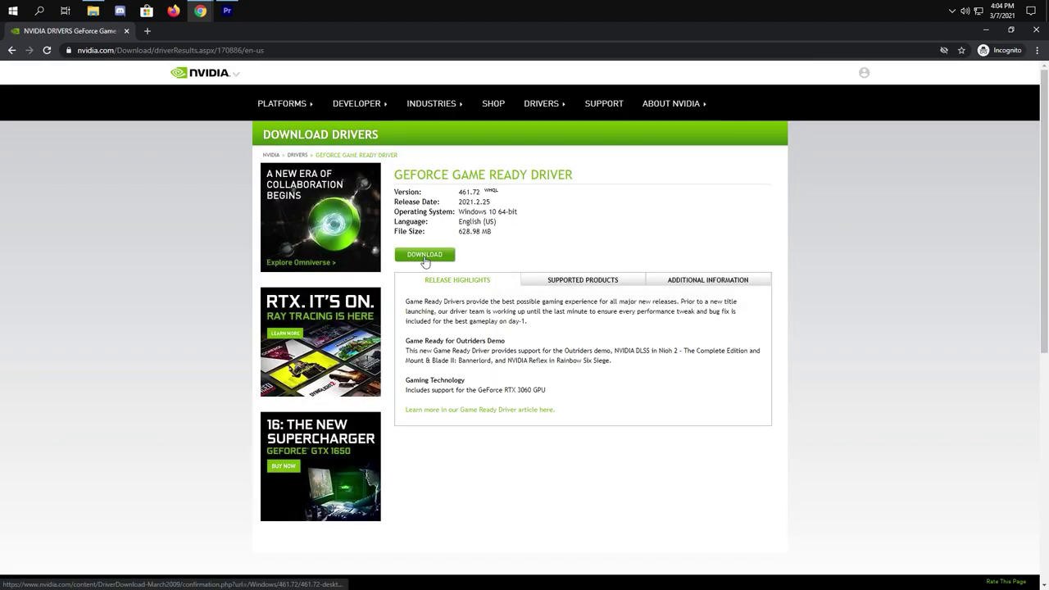
left_click(427, 255)
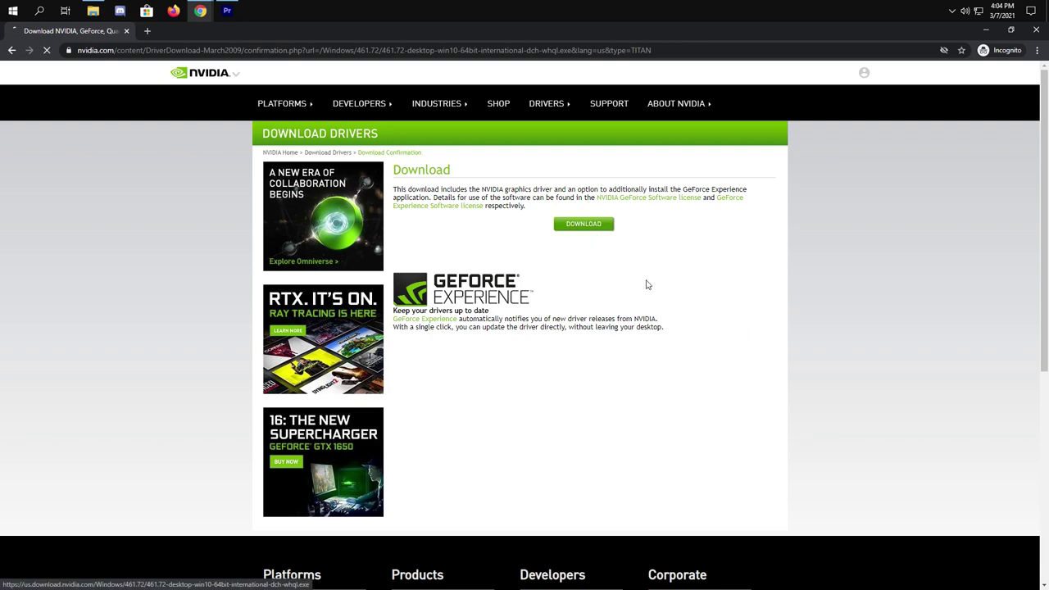
left_click(592, 230)
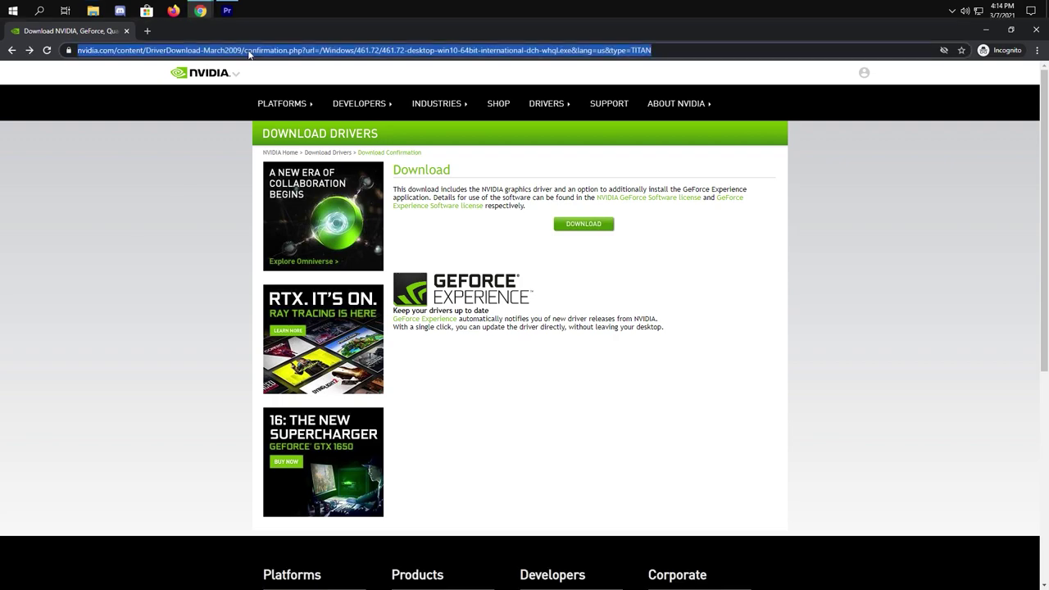
Step: Go to Intel's Network Adapter Driver for Windows 10 download page and download PROWinx64_26_0.zip, accepting the license agreement
type("https://downloadcenter.intel.com/download/25016/Intel-Network-Adapter-Driver-for-Windows-10")
key("Return")
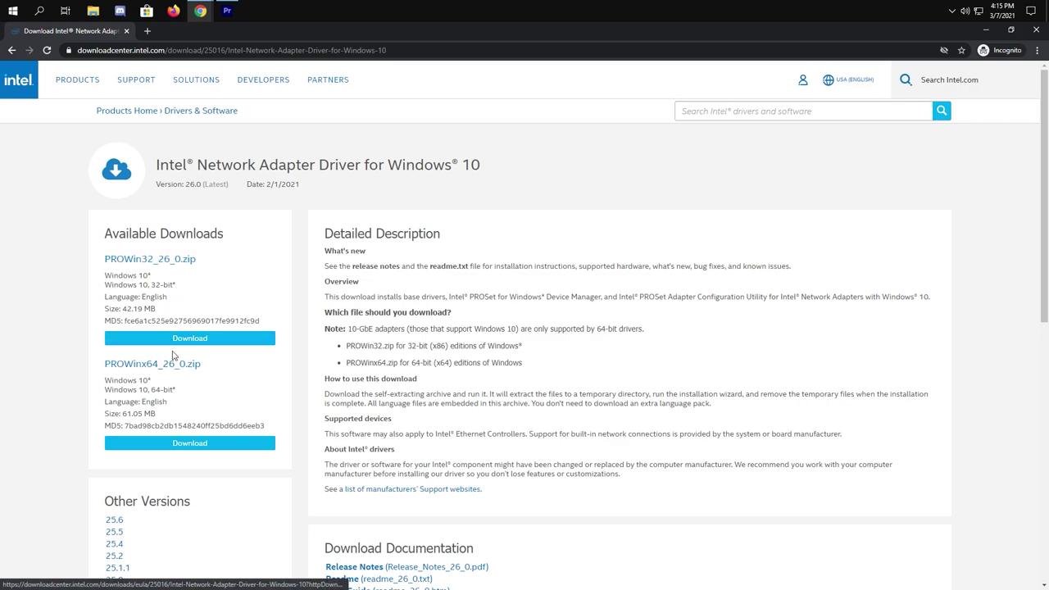
left_click(215, 445)
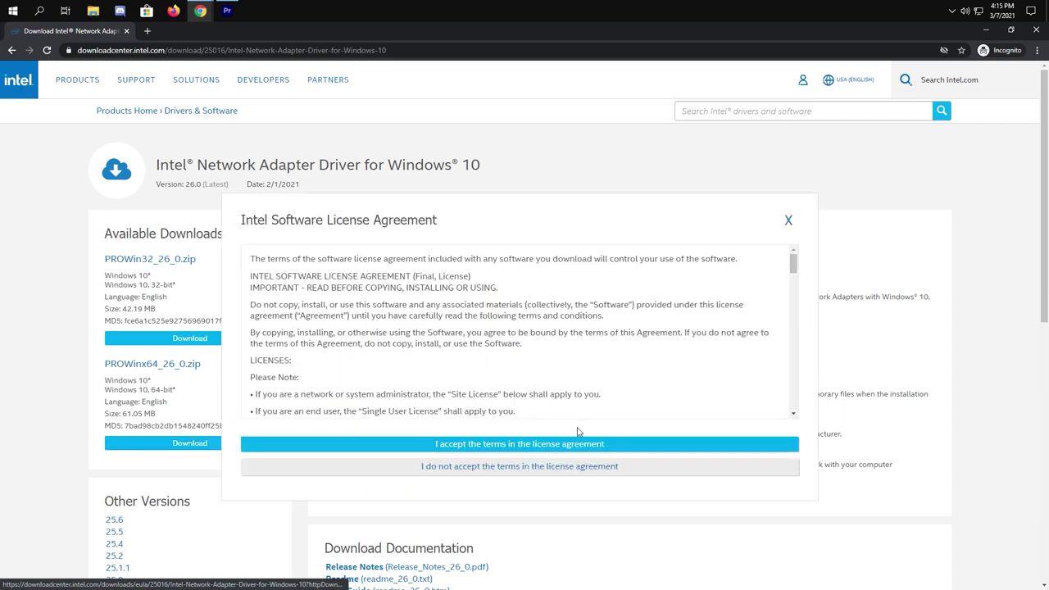
left_click(528, 446)
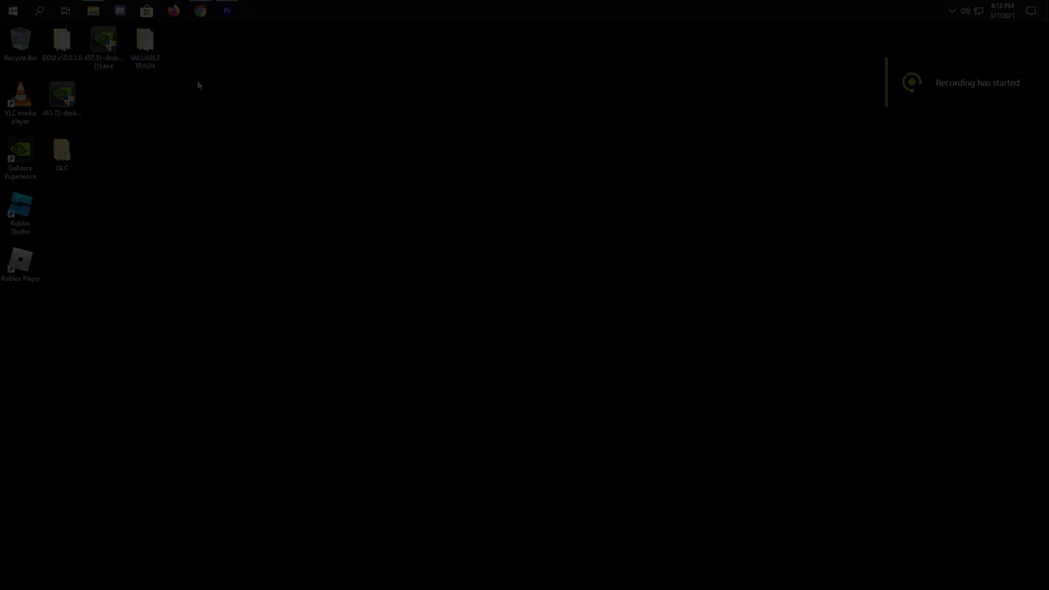
Step: Open Device Manager and show the properties of the Intel Ethernet Connection I219-V network adapter
right_click(3, 6)
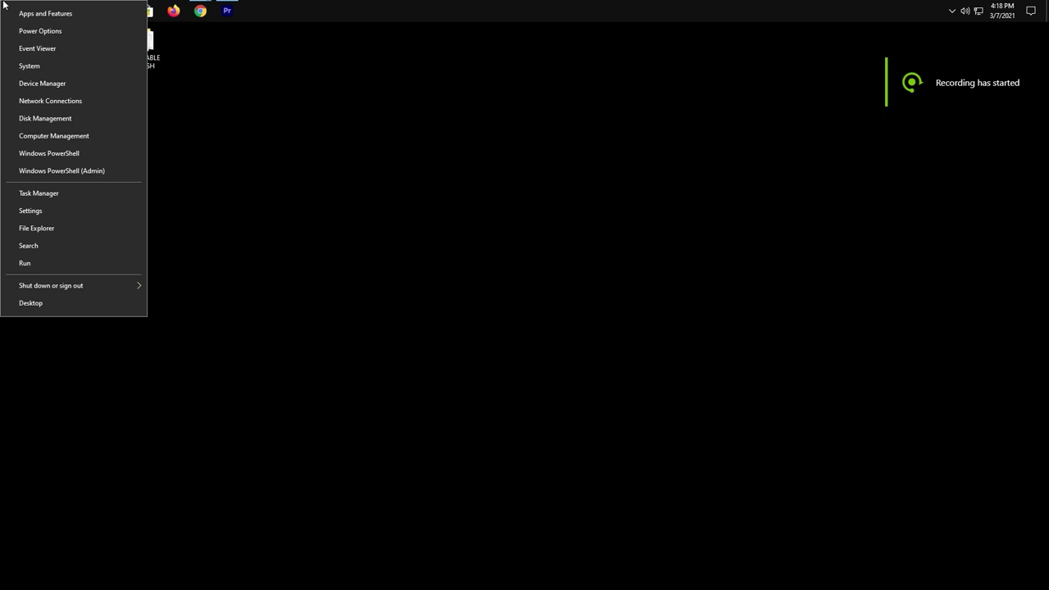
left_click(79, 83)
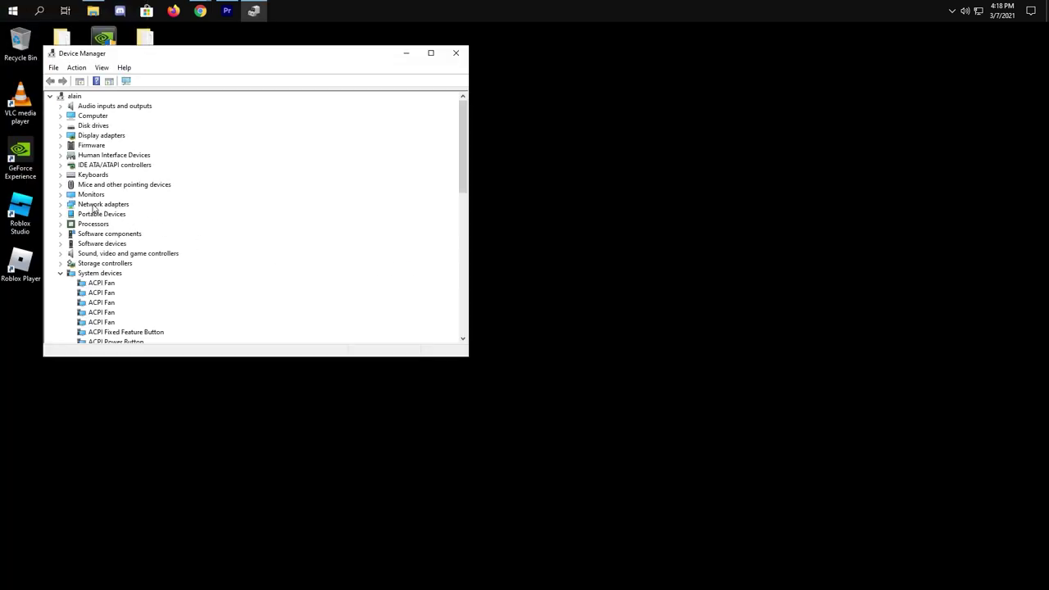
left_click(61, 204)
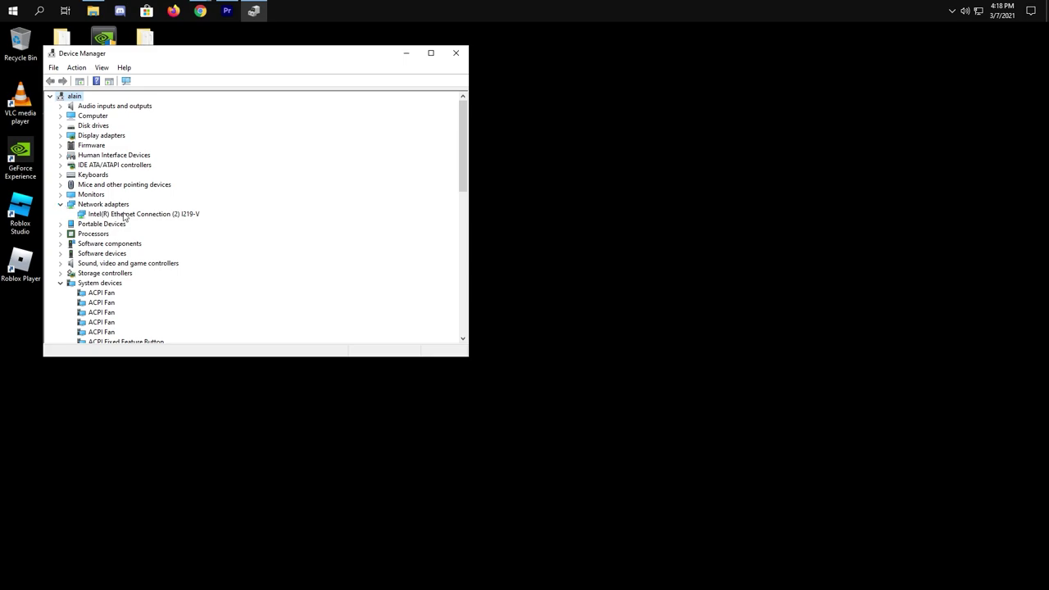
right_click(155, 217)
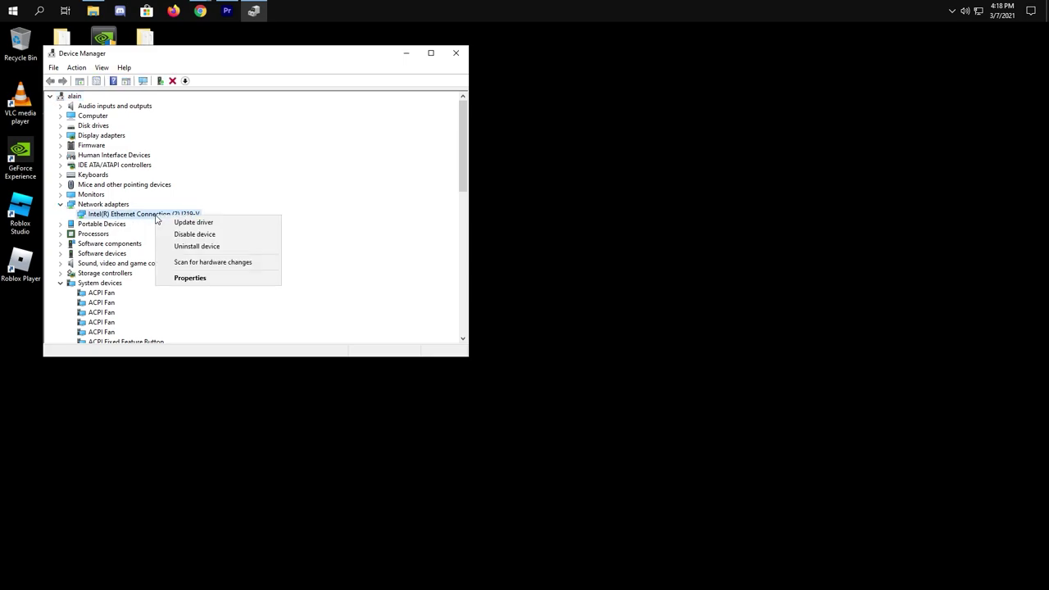
left_click(193, 278)
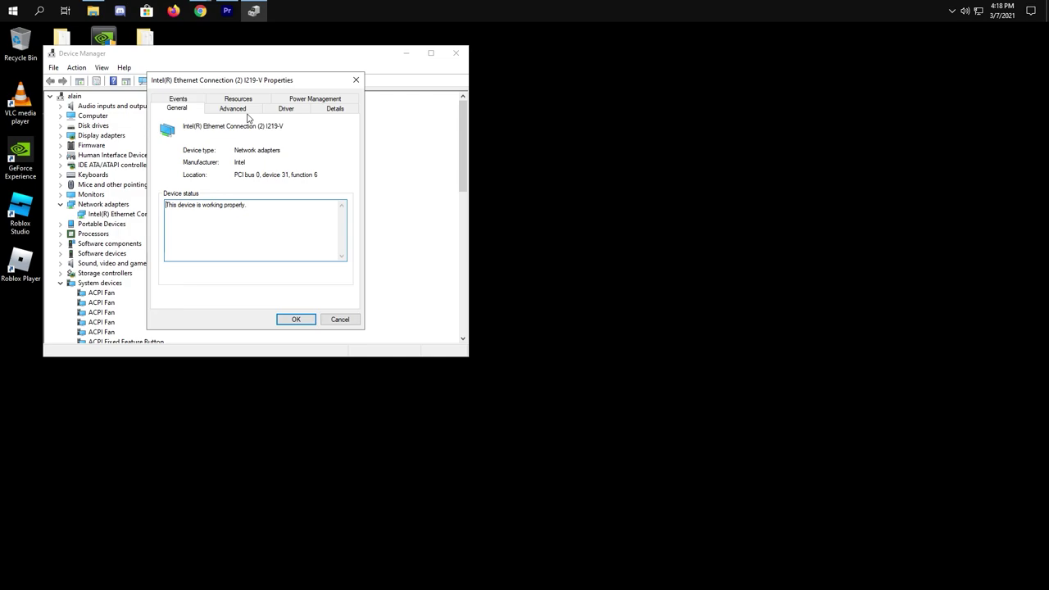
Step: Check that the adapter's power management option "Allow the computer to turn off this device to save power" is unchecked
left_click(313, 99)
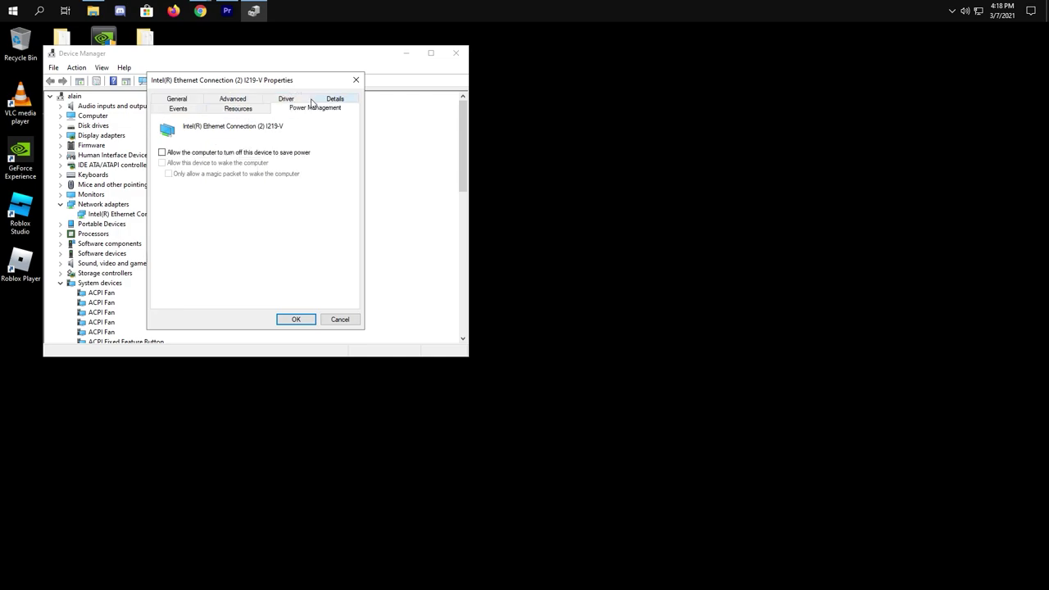
left_click(163, 155)
left_click(163, 155)
left_click(164, 154)
left_click(163, 155)
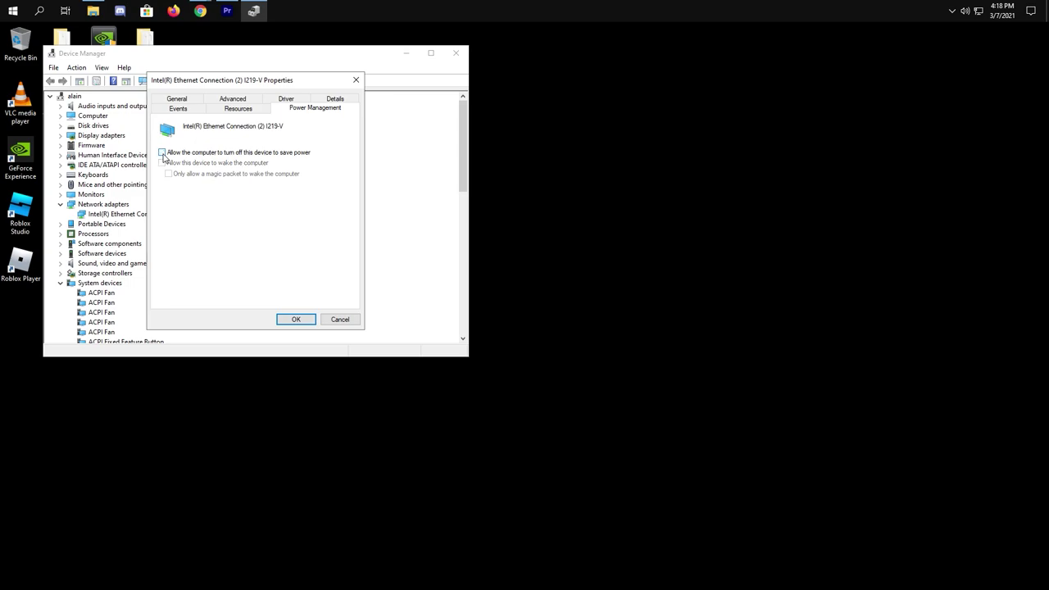
Step: Review the adapter's advanced Energy Efficient Ethernet value, and set Ultra Low Power Mode to Disabled
left_click(234, 100)
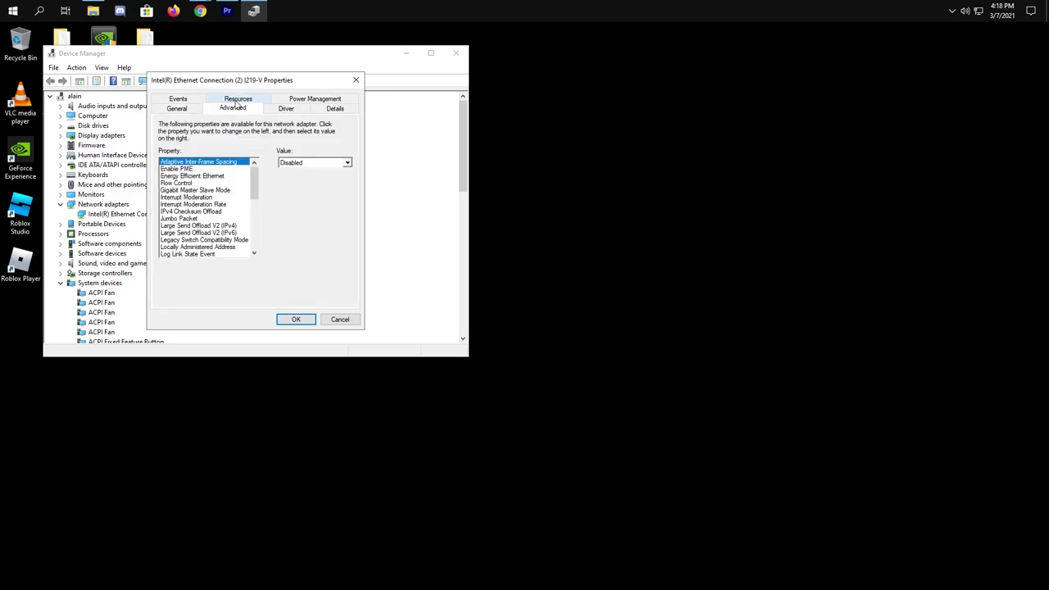
left_click(205, 177)
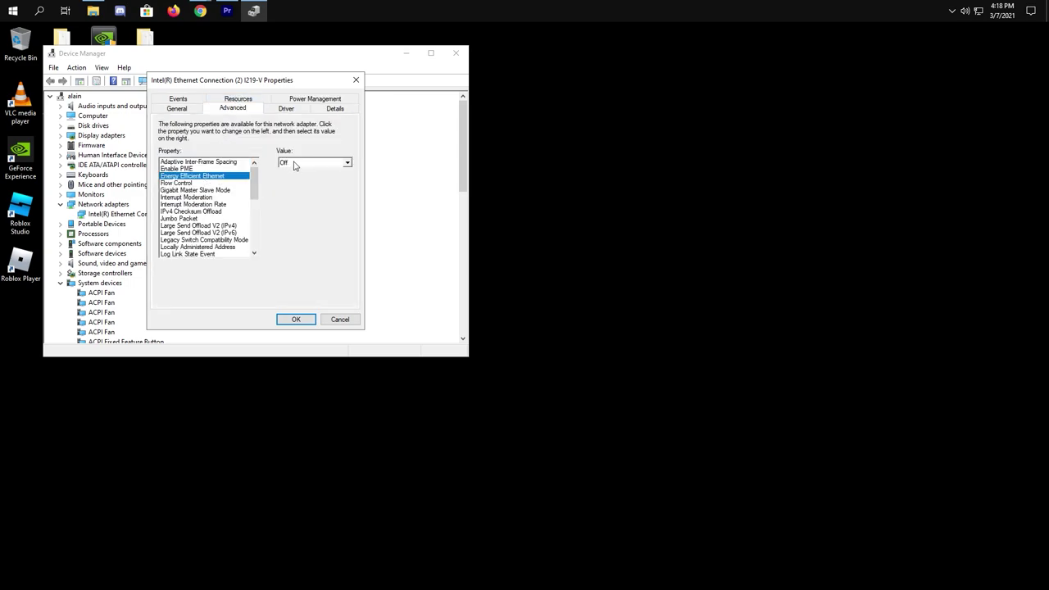
left_click_drag(254, 182, 255, 230)
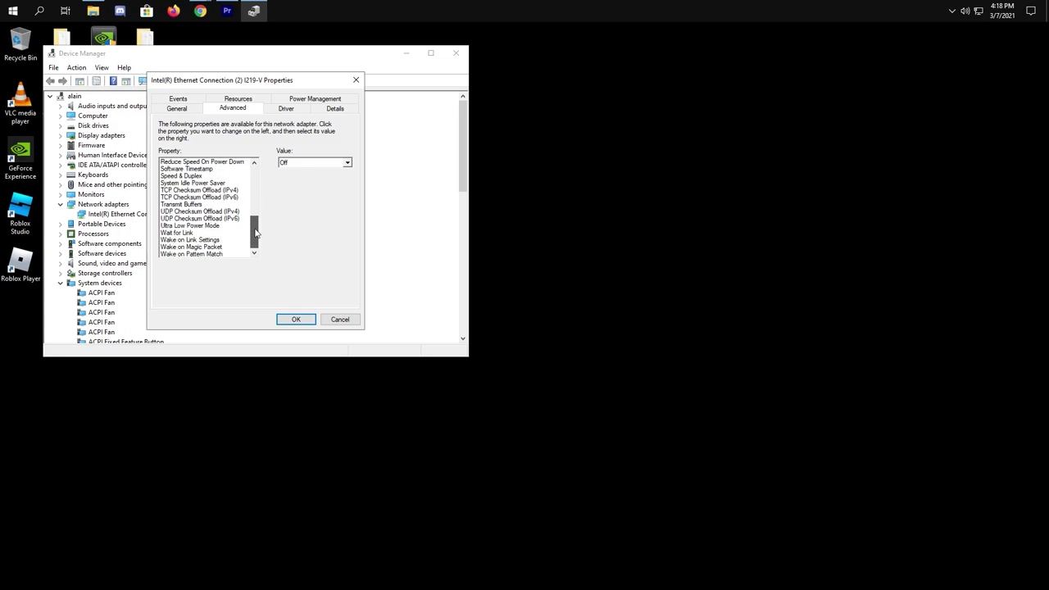
left_click(199, 226)
left_click(309, 164)
left_click(308, 164)
left_click(309, 166)
left_click(309, 166)
Step: Make sure the adapter's System Idle Power Saver property is set to Disabled, and save the adapter properties
left_click_drag(253, 244, 254, 218)
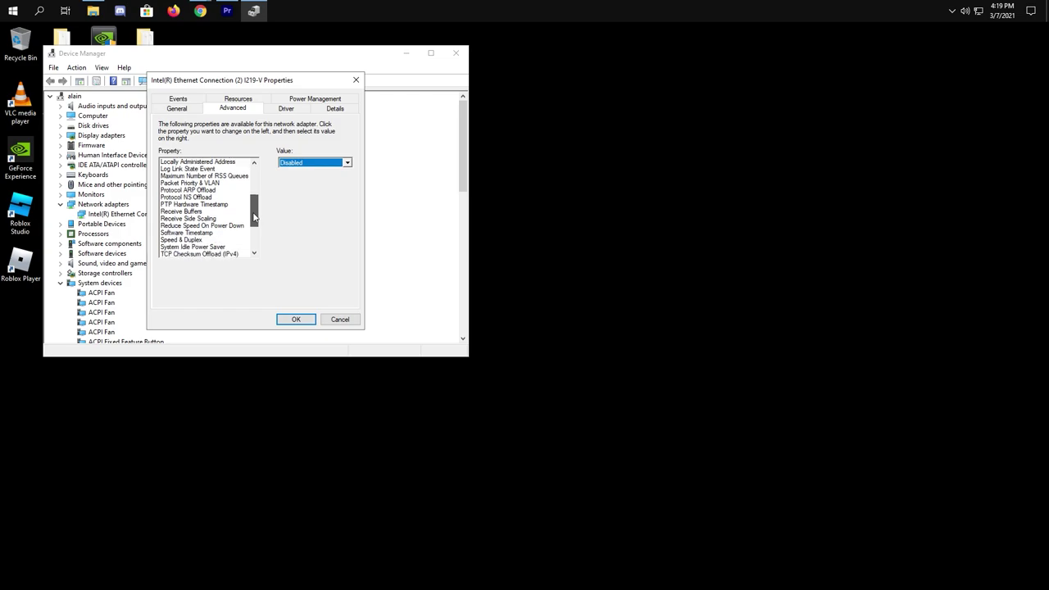
left_click(213, 246)
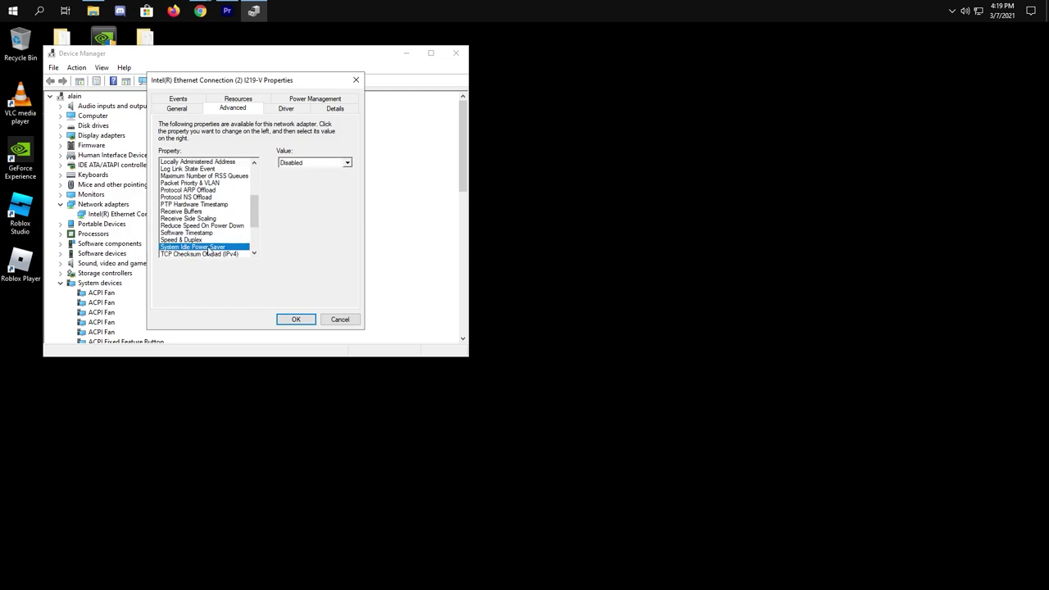
left_click(312, 166)
left_click(312, 166)
left_click(312, 166)
left_click(312, 166)
left_click(312, 167)
left_click(312, 166)
left_click(313, 166)
left_click(312, 166)
left_click(296, 319)
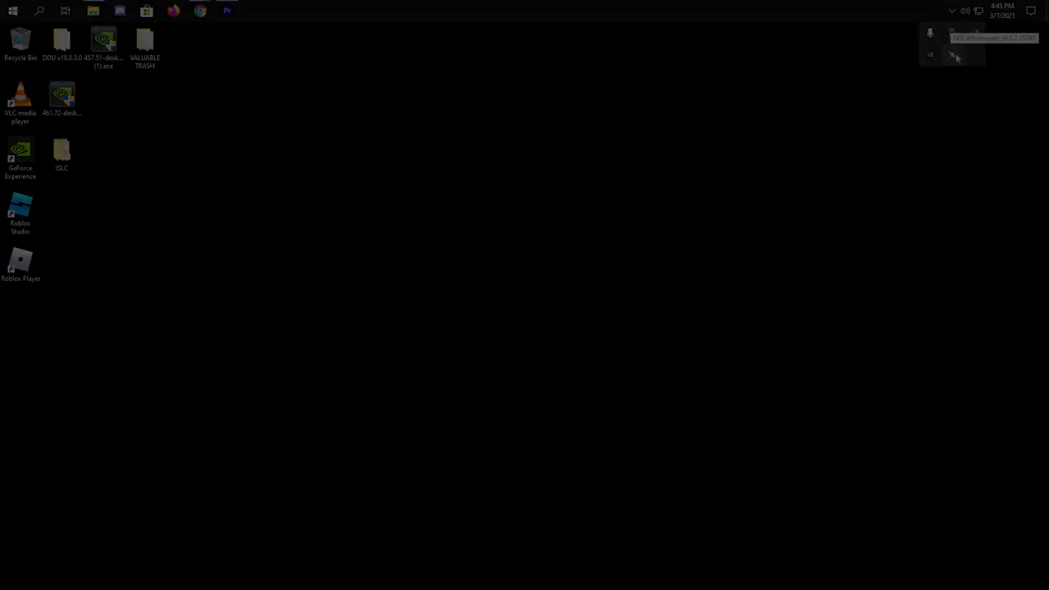
Step: Open the RivaTuner Statistics Server settings window
left_click(974, 39)
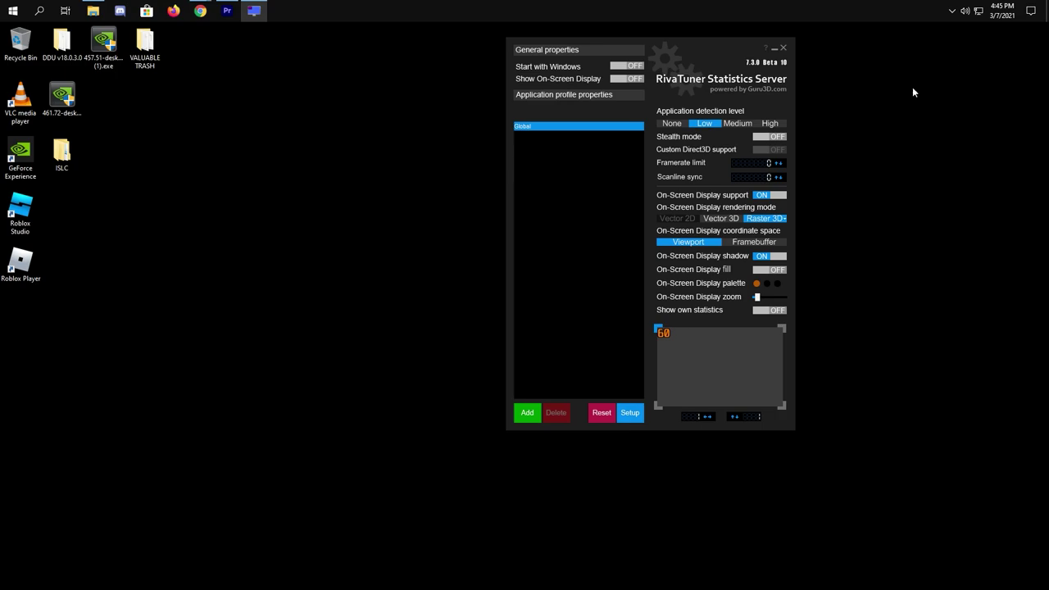